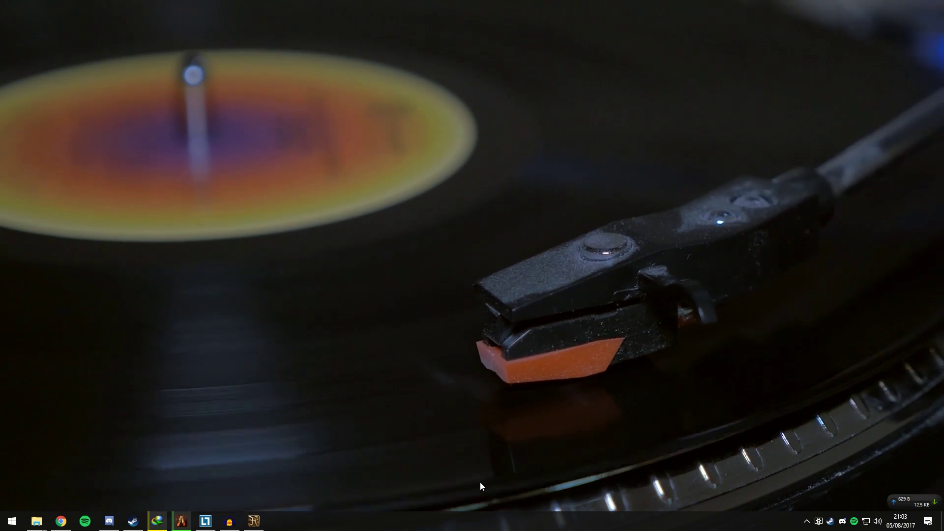
pyautogui.click(60, 519)
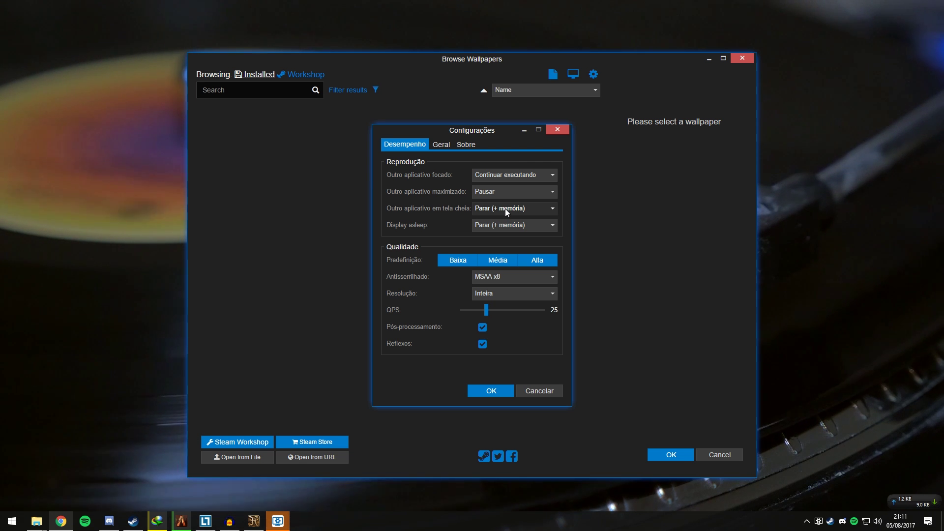
pyautogui.click(505, 208)
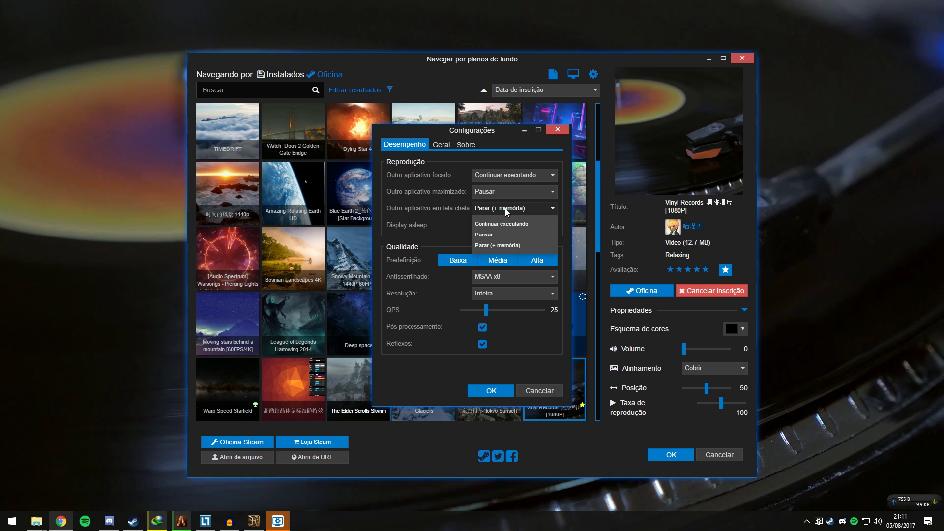
pyautogui.click(529, 203)
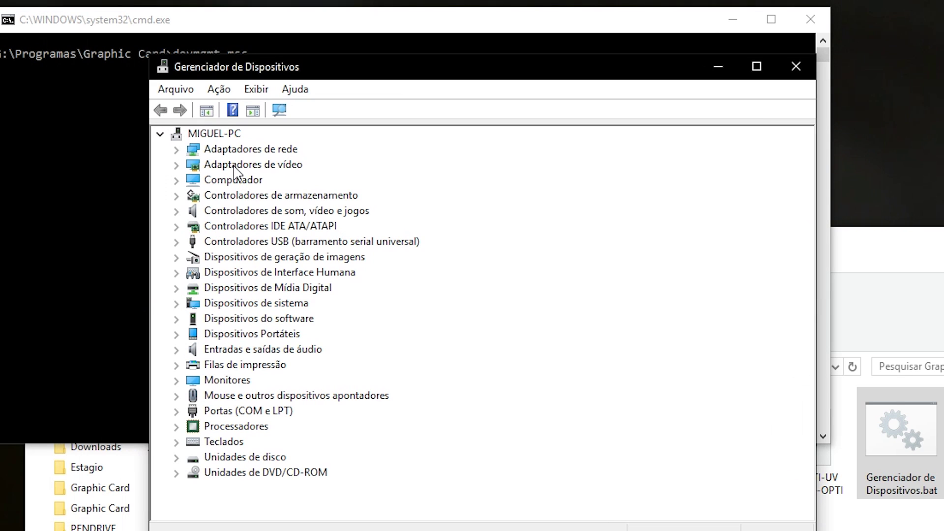
# Expand the video adapters category in Device Manager and view the available actions for the AMD Radeon R9 200 Series.
pyautogui.click(241, 165)
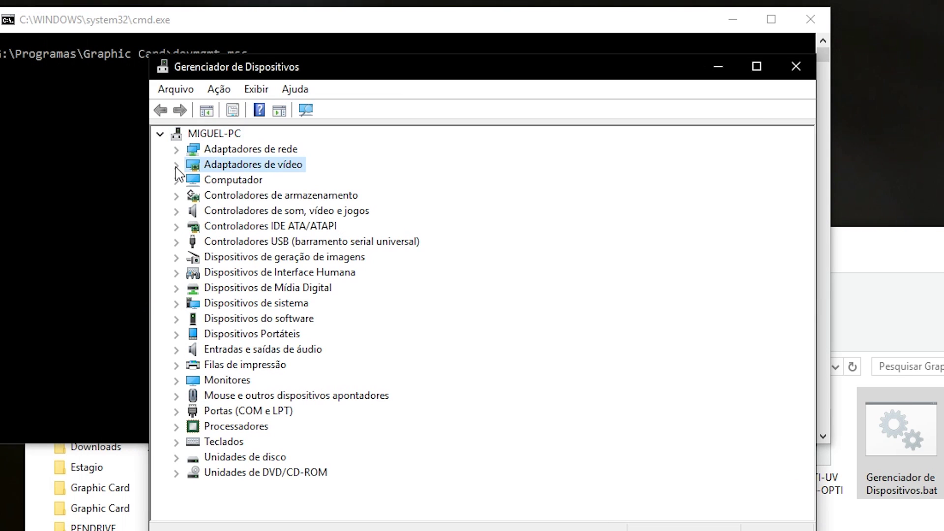
pyautogui.click(177, 166)
pyautogui.click(255, 180)
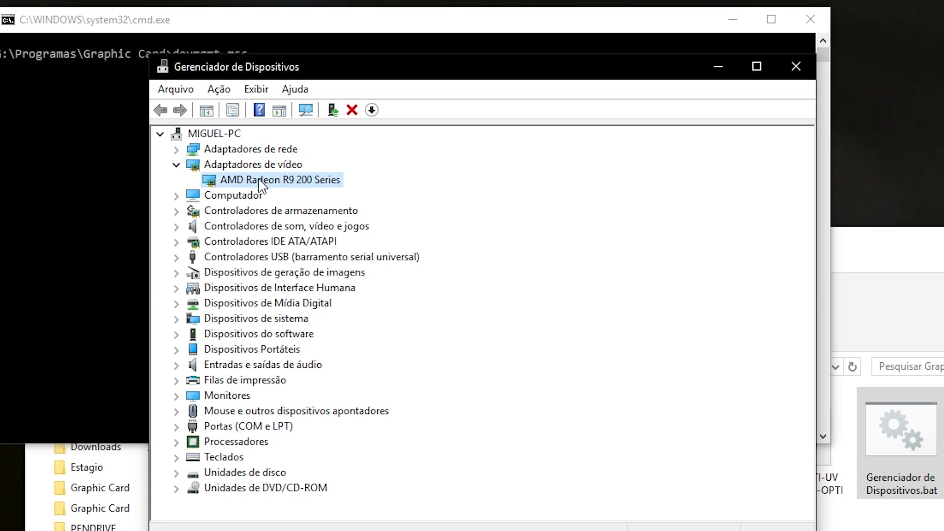
pyautogui.rightClick(290, 187)
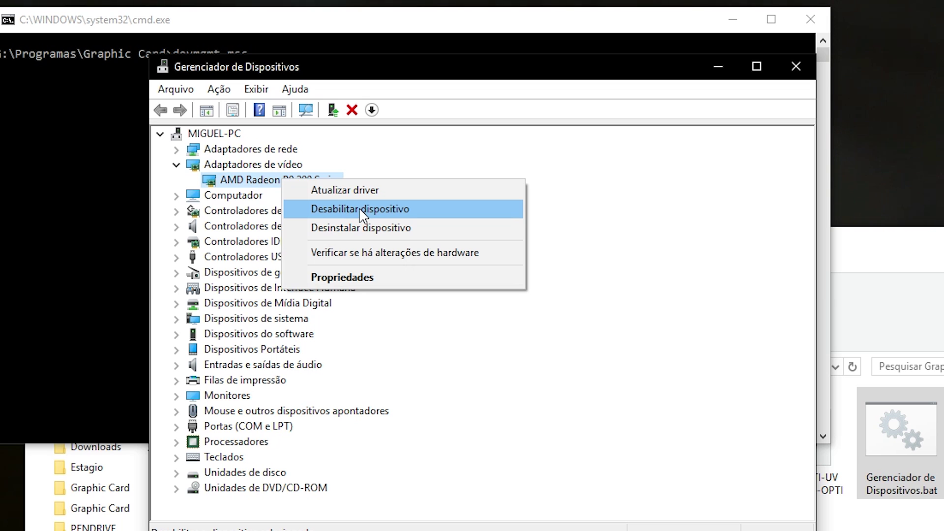
pyautogui.click(252, 182)
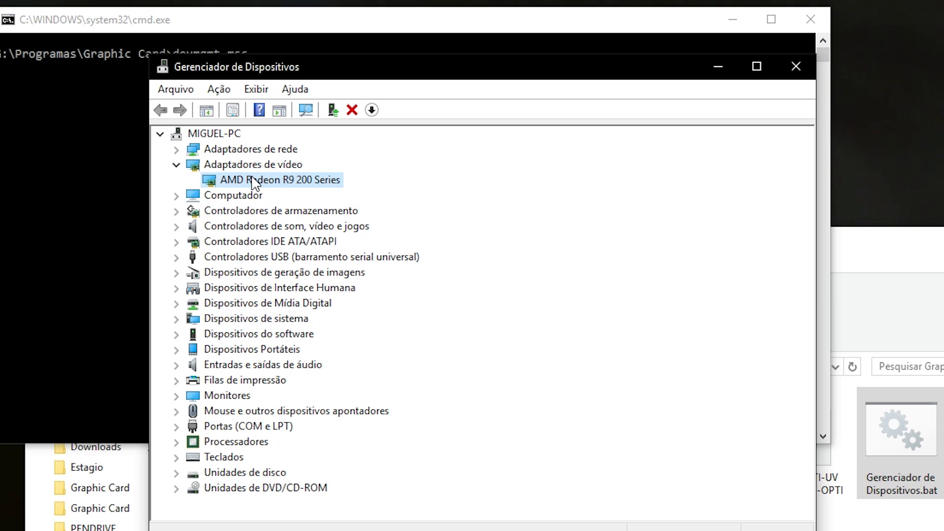
pyautogui.rightClick(308, 183)
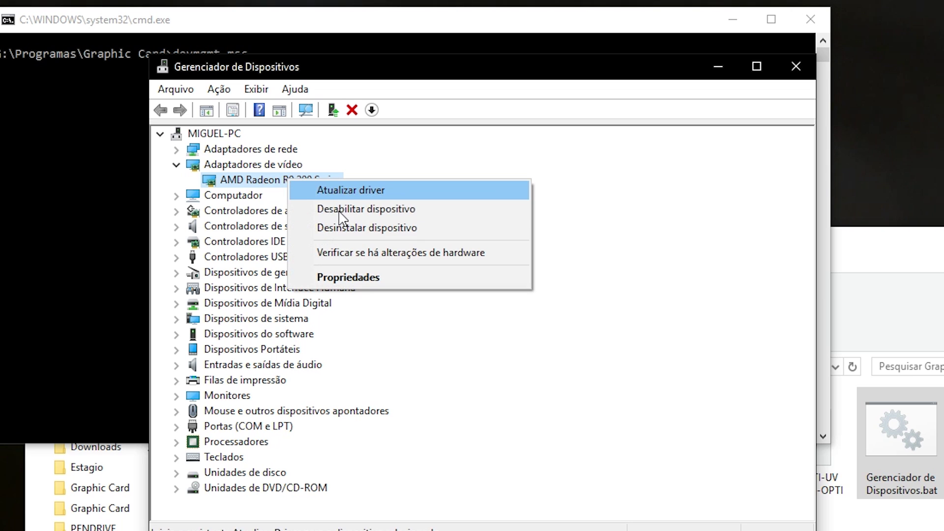
pyautogui.click(265, 182)
pyautogui.click(268, 167)
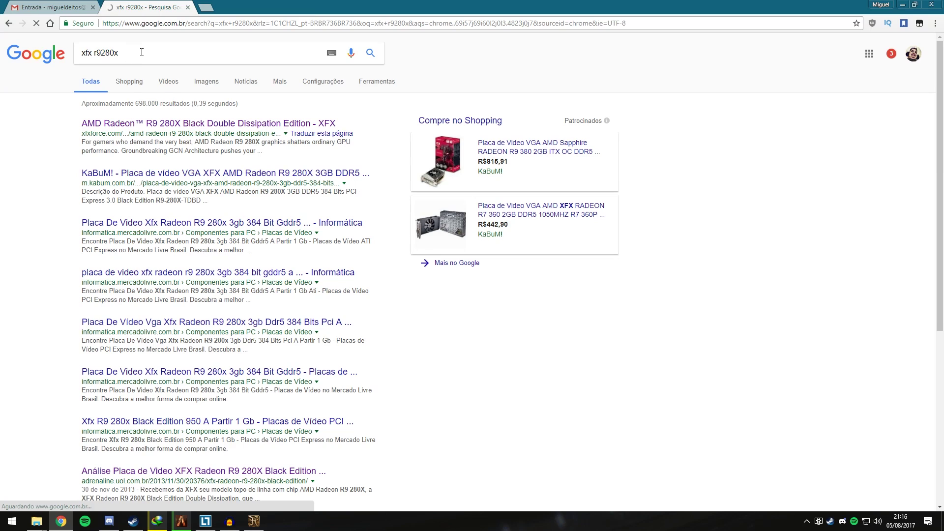
# Extend the Google search to "xfx r9280x bios" and run it.
pyautogui.click(142, 52)
pyautogui.write('bios')
pyautogui.press('Return')
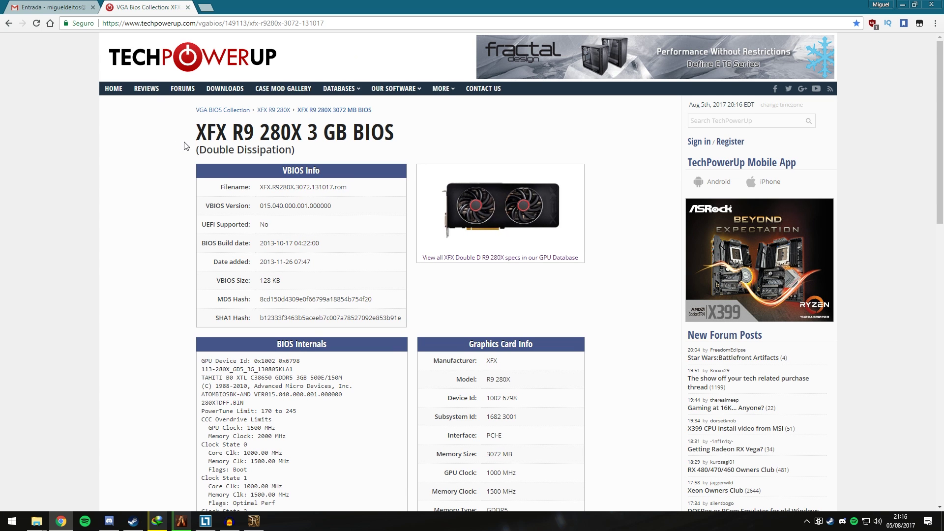
# Review the XFX R9 280X 3 GB BIOS details and open the list of compatible BIOS versions.
pyautogui.scroll(-4, 322, 160)
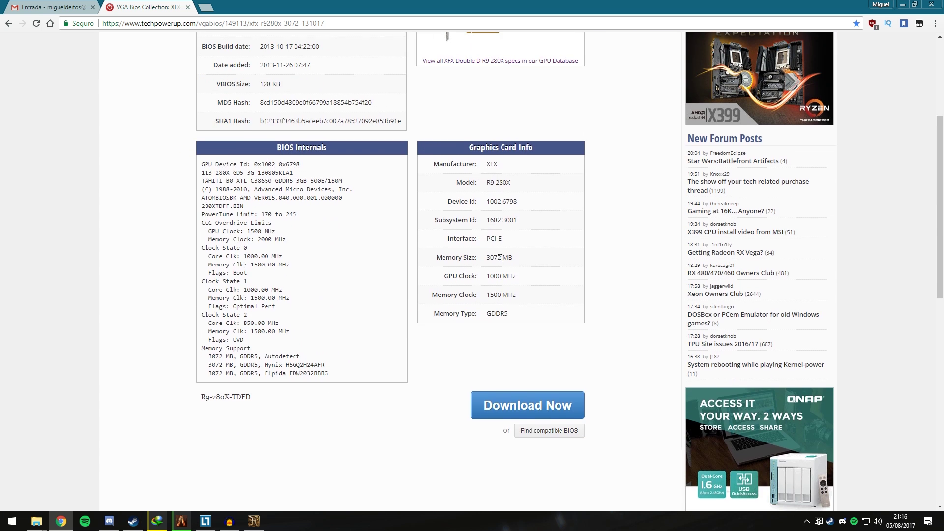
pyautogui.scroll(4, 499, 258)
pyautogui.scroll(-4, 597, 290)
pyautogui.click(546, 436)
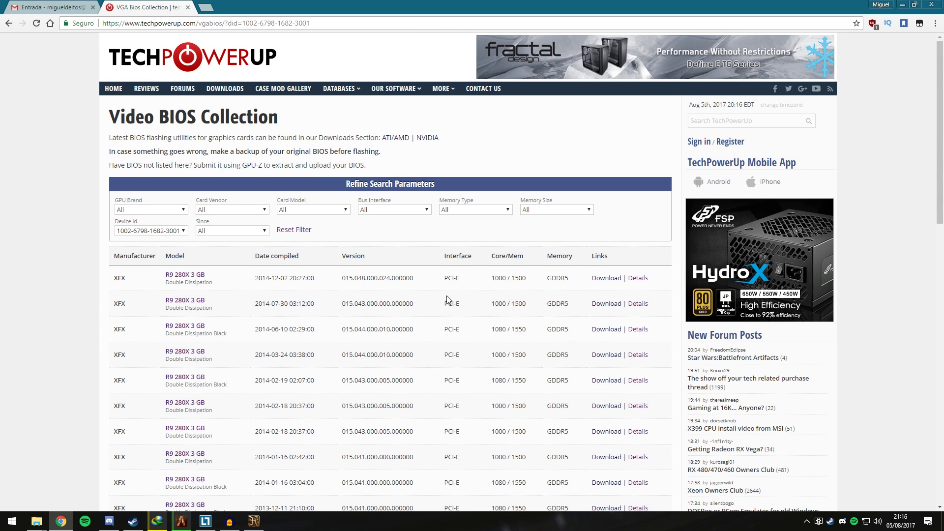
# Look through the compatible XFX R9 280X BIOS list, checking compile dates, versions and core/memory clocks.
pyautogui.scroll(-6, 447, 298)
pyautogui.scroll(3, 447, 297)
pyautogui.scroll(3, 448, 298)
pyautogui.scroll(-6, 438, 300)
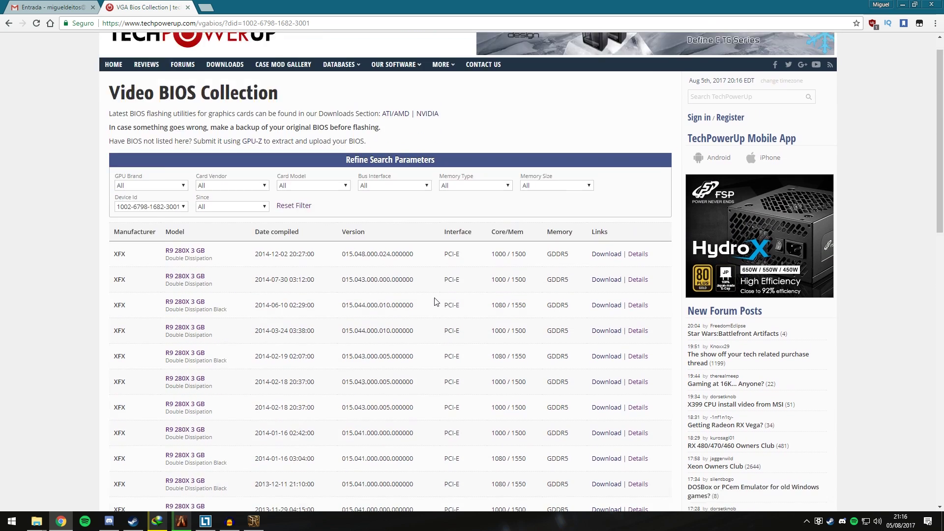
pyautogui.scroll(5, 435, 300)
pyautogui.scroll(-3, 435, 301)
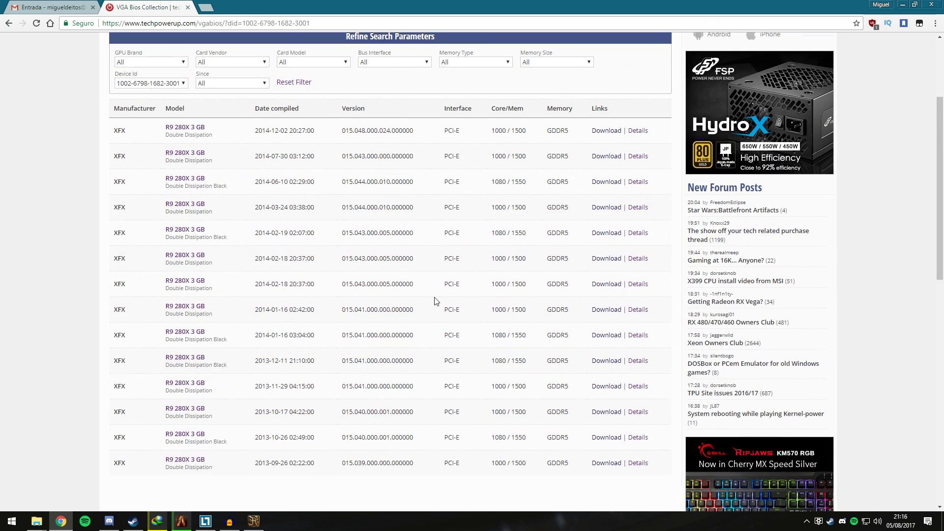
pyautogui.scroll(-2, 426, 310)
pyautogui.scroll(4, 428, 322)
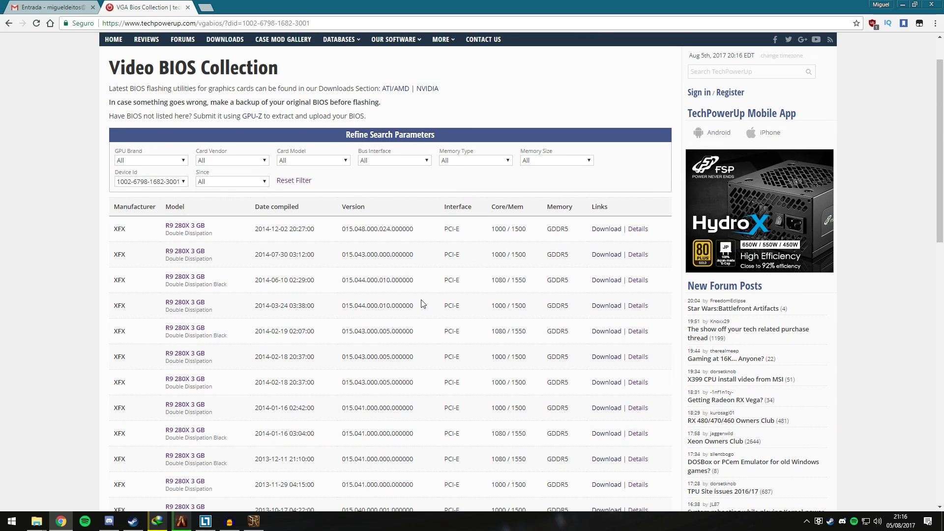
pyautogui.scroll(2, 419, 299)
pyautogui.scroll(-4, 418, 295)
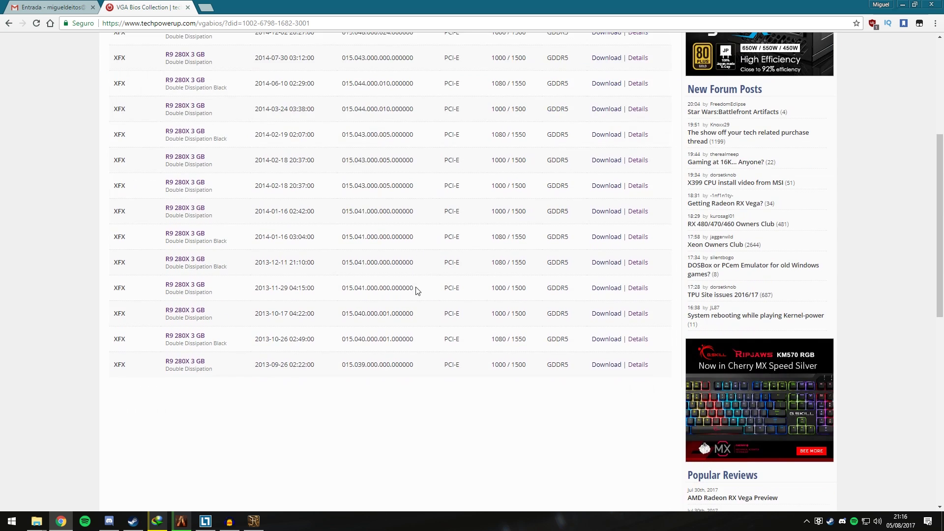
pyautogui.scroll(1, 417, 291)
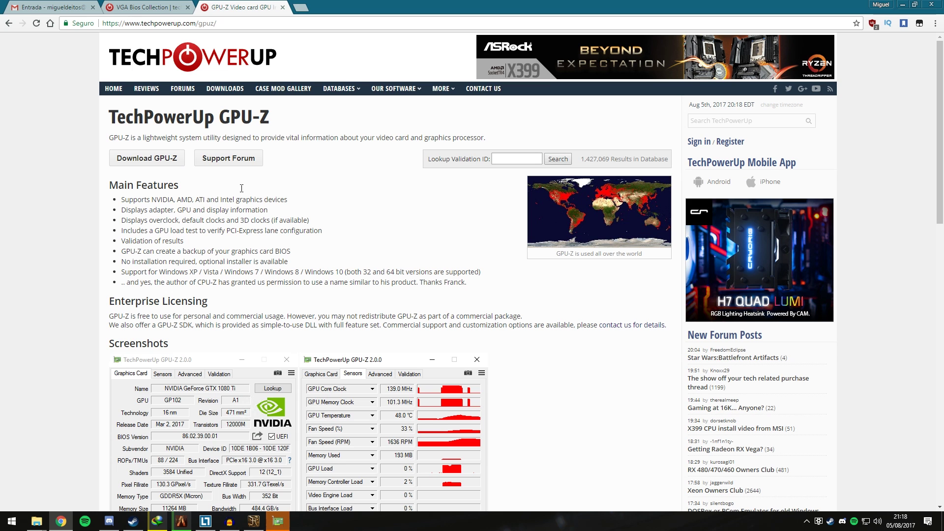
# Look over the GPU-Z product page, close it and switch to the GPU-Z application.
pyautogui.scroll(-6, 252, 212)
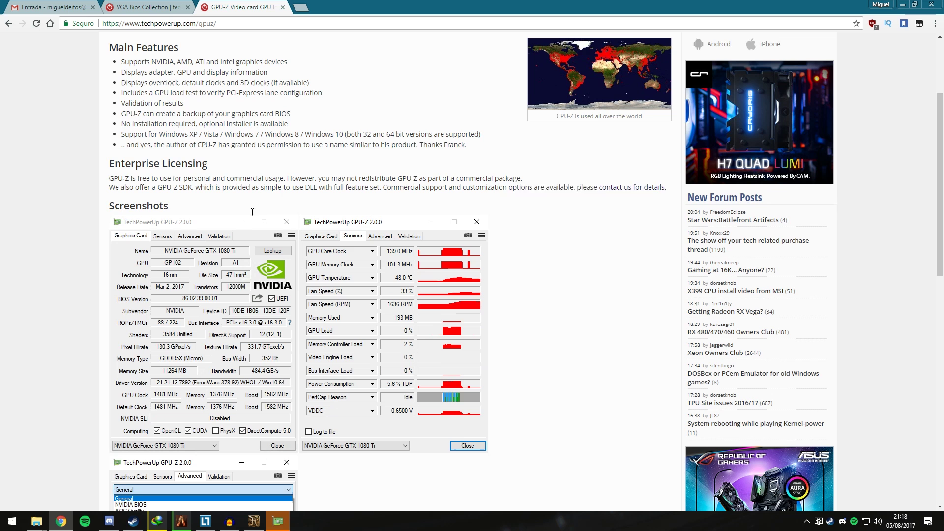
pyautogui.scroll(-3, 257, 241)
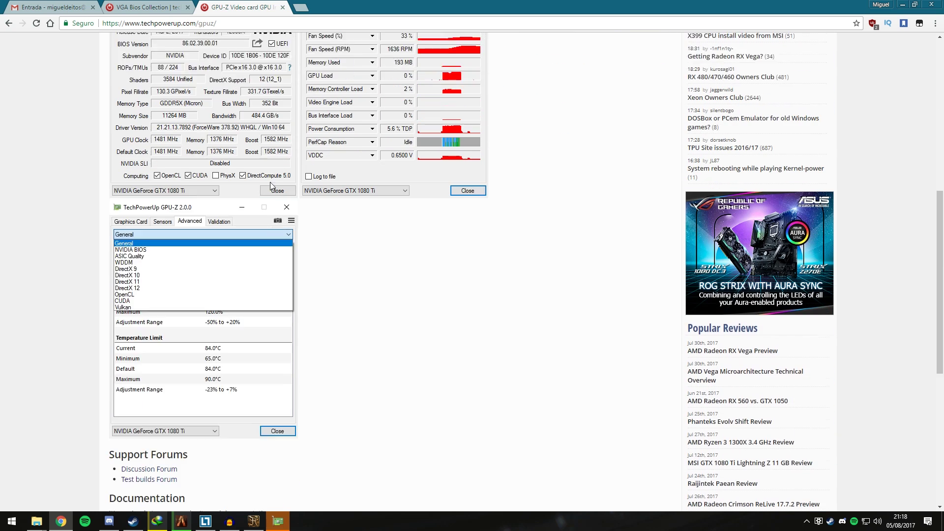
pyautogui.hotkey('ctrl', 'w')
pyautogui.hotkey('alt', 'Tab')
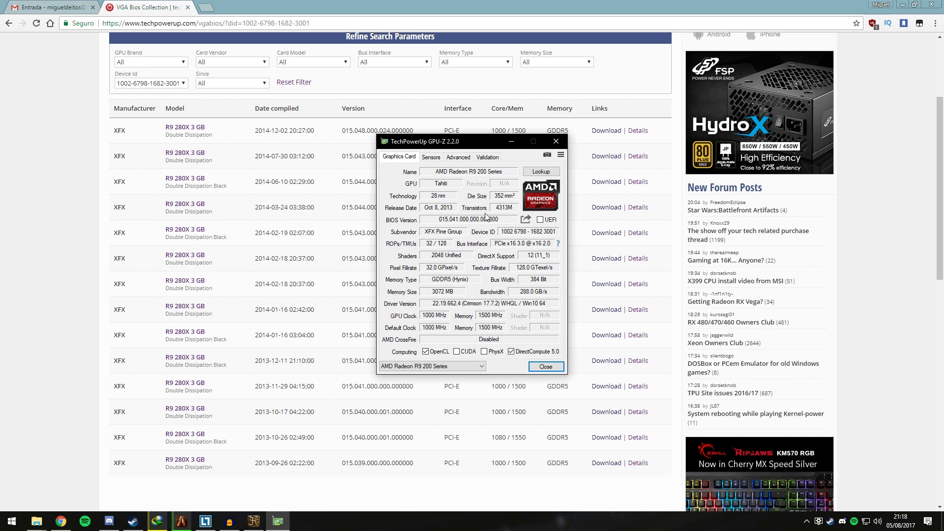
pyautogui.moveTo(440, 186)
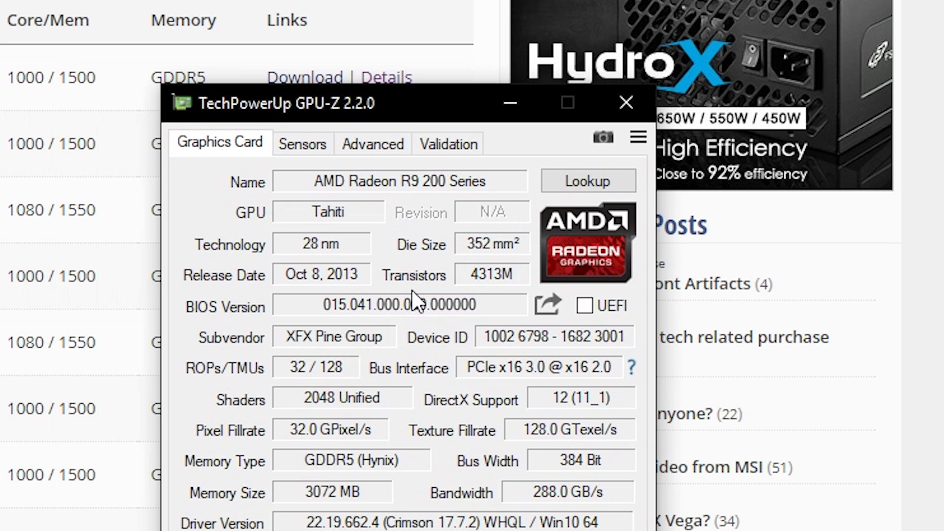
pyautogui.moveTo(384, 309)
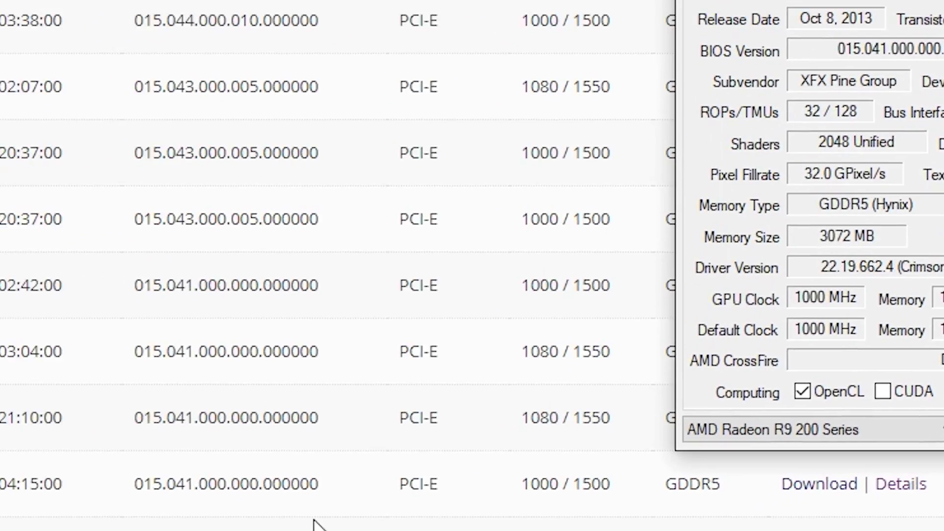
pyautogui.moveTo(438, 436); pyautogui.dragTo(233, 357)
pyautogui.moveTo(445, 251); pyautogui.dragTo(445, 253)
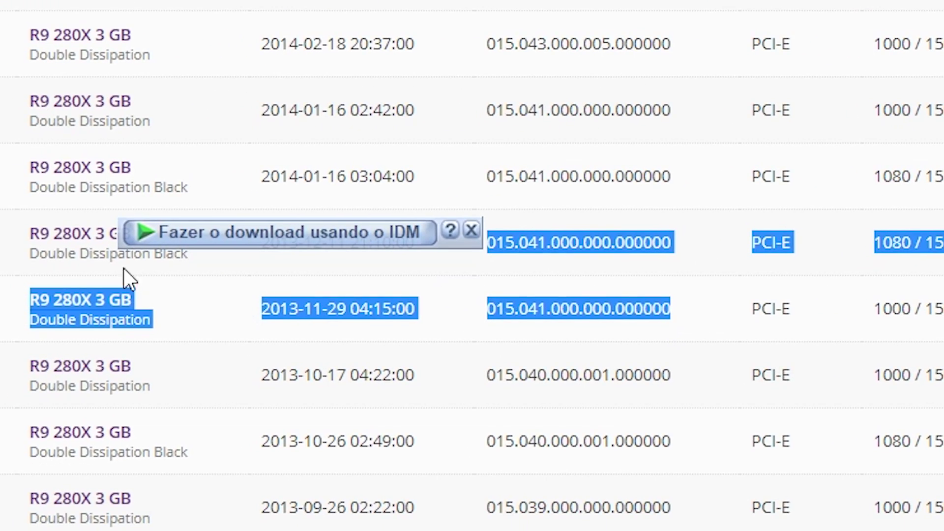
pyautogui.moveTo(31, 254); pyautogui.dragTo(185, 261)
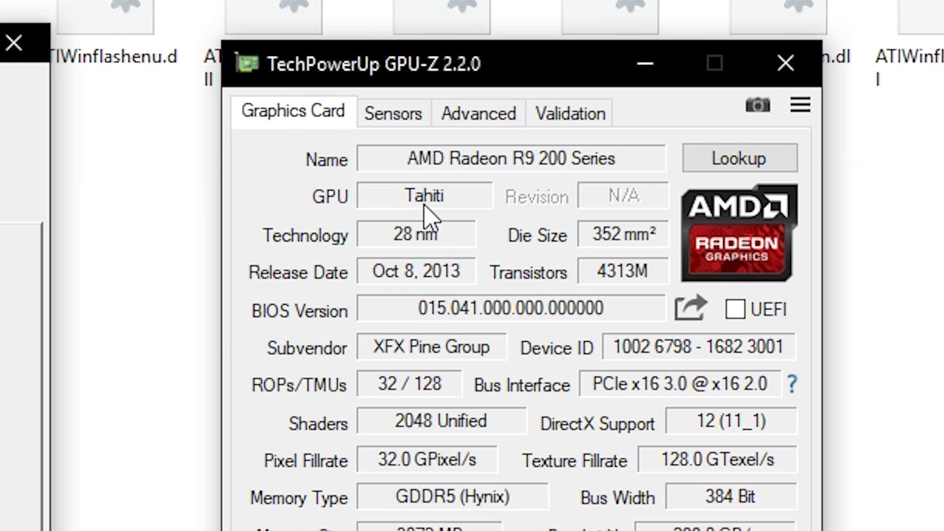
# Reposition the GPU-Z window and check the graphics chip's codename along with its field description.
pyautogui.moveTo(386, 83); pyautogui.dragTo(337, 103)
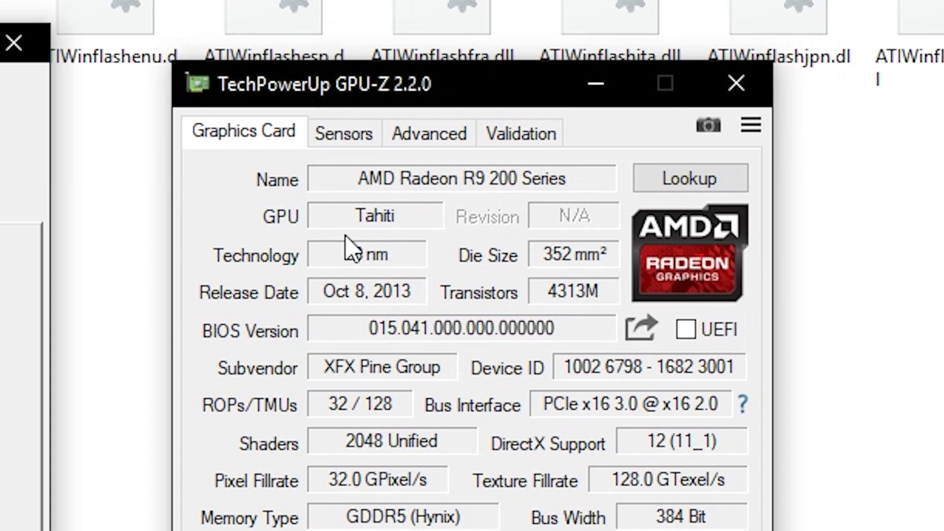
pyautogui.moveTo(326, 232)
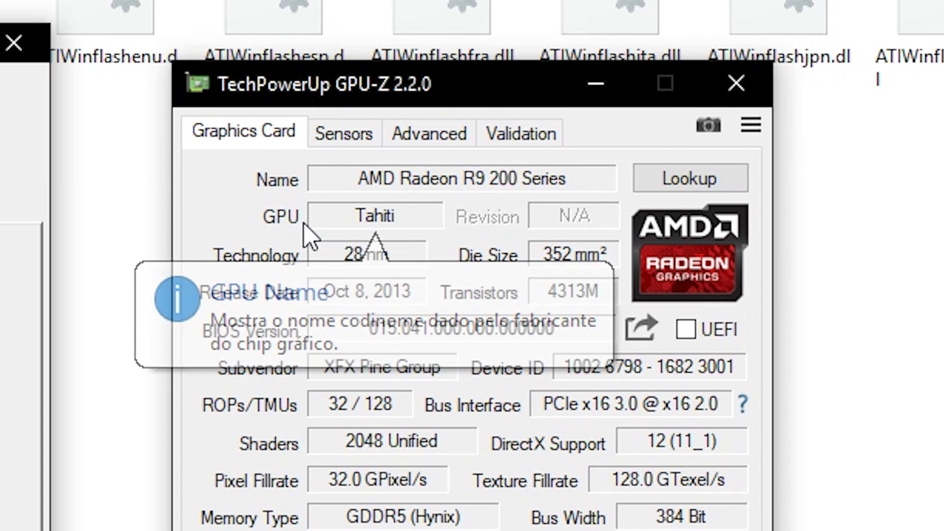
pyautogui.moveTo(385, 222)
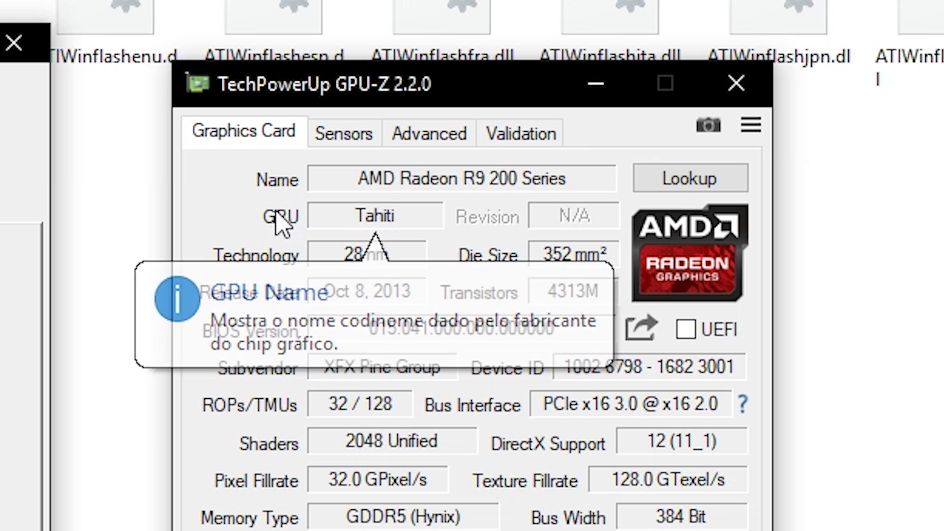
pyautogui.moveTo(266, 101); pyautogui.dragTo(278, 59)
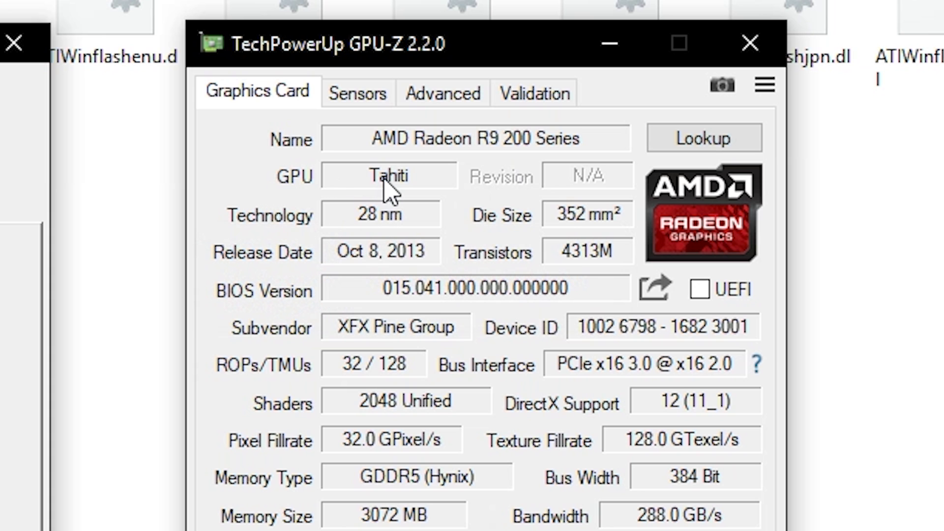
pyautogui.moveTo(386, 185)
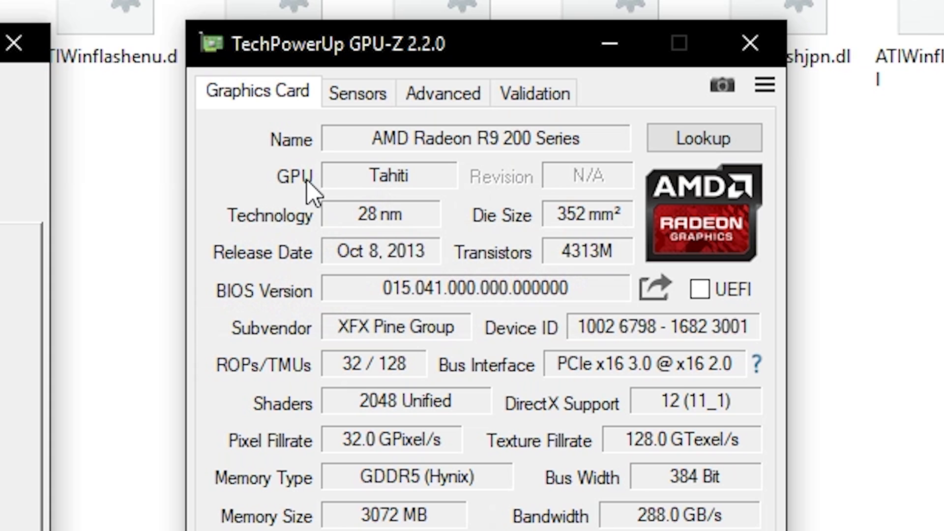
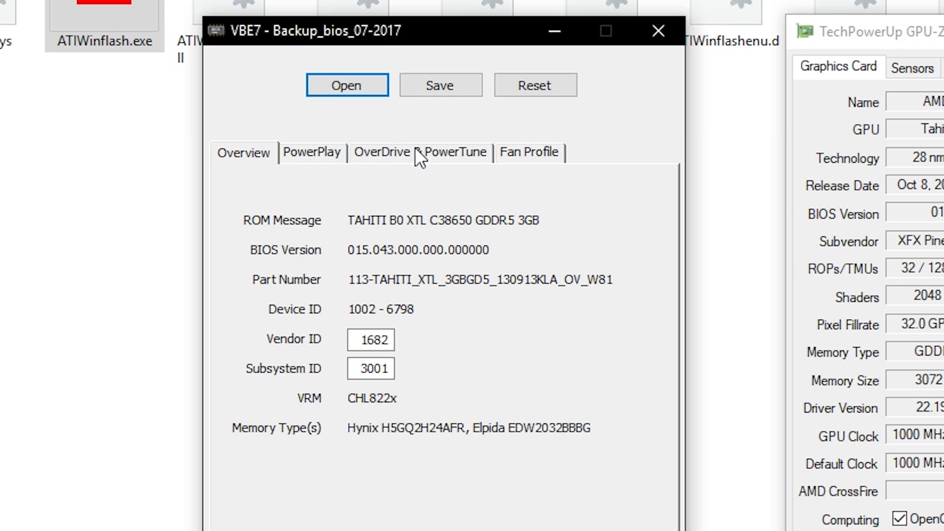
# View the PowerPlay settings of Backup_bios_07-2017 in VBE7 and select State 2 - UVD.
pyautogui.click(331, 158)
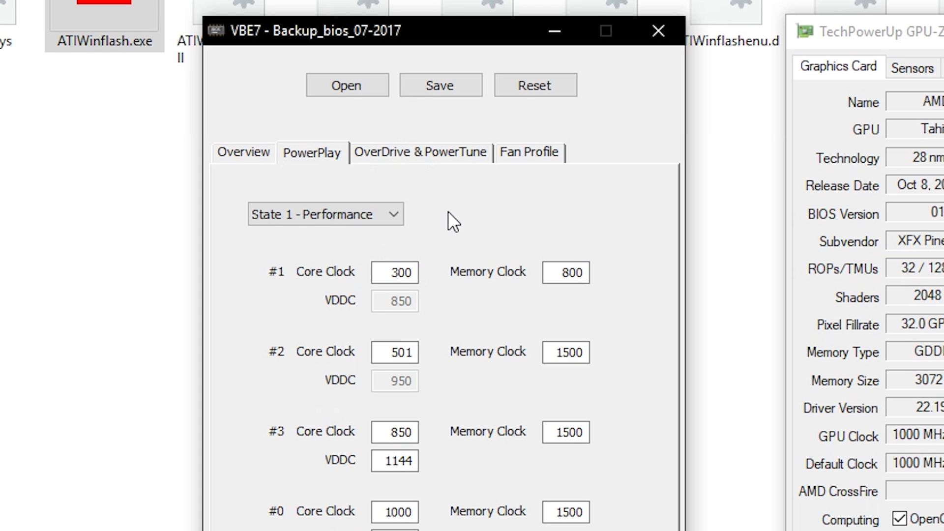
pyautogui.click(383, 208)
pyautogui.click(381, 208)
pyautogui.click(376, 209)
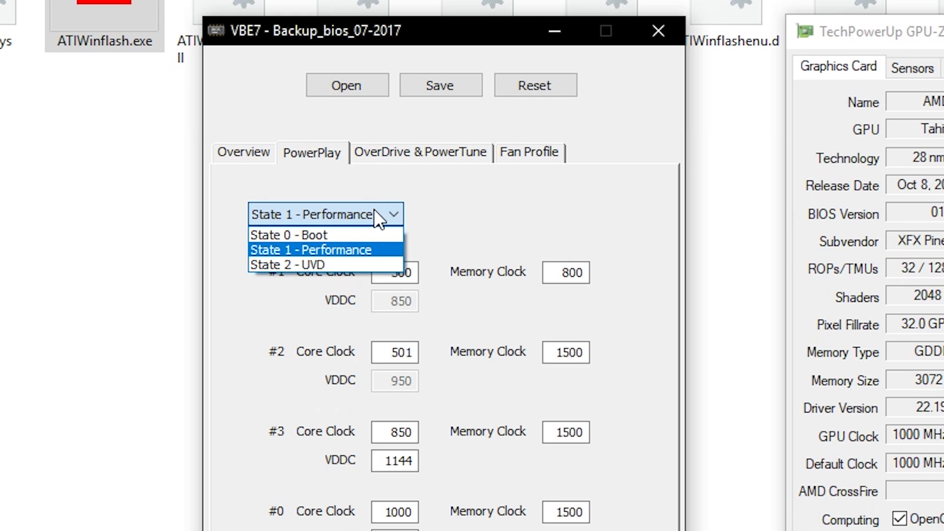
pyautogui.click(326, 265)
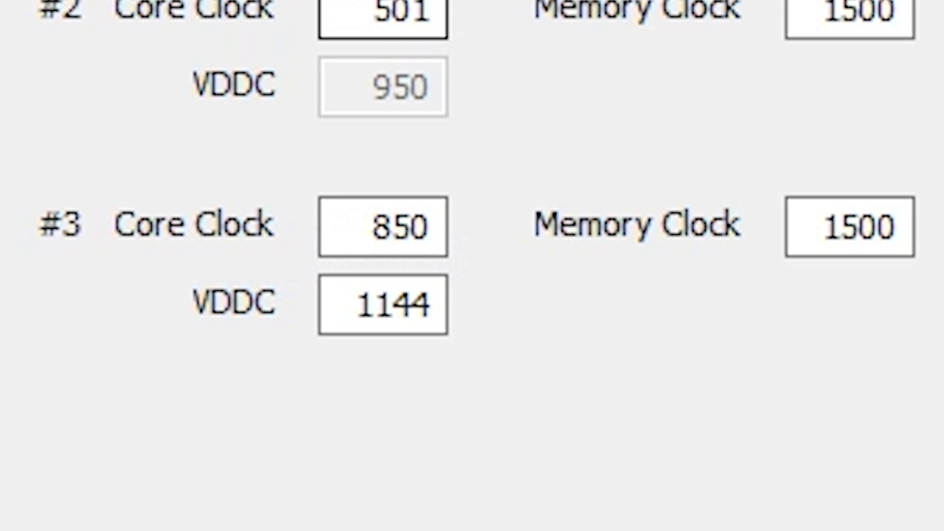
# Examine the core clock, memory clock and VDDC of levels #3 and #0 in State 1 - Performance.
pyautogui.click(315, 35)
pyautogui.click(386, 235)
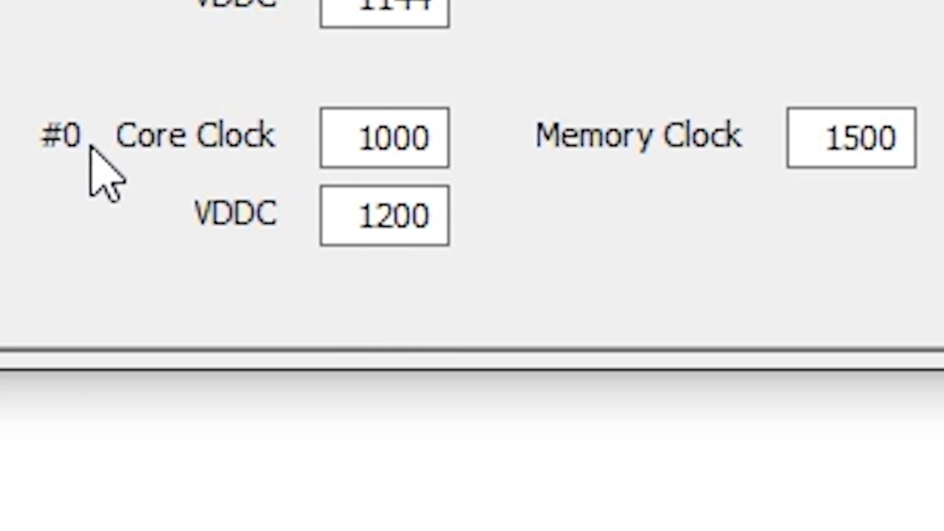
pyautogui.click(361, 143)
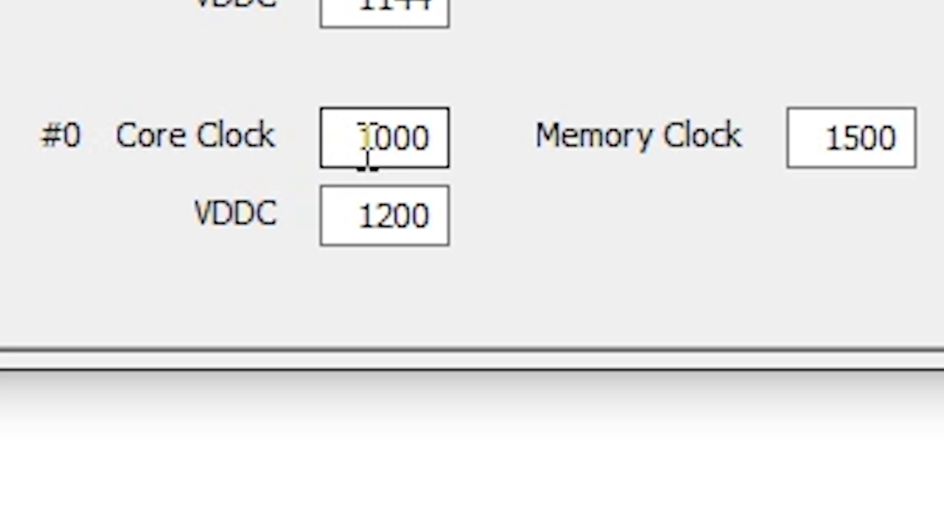
pyautogui.doubleClick(817, 134)
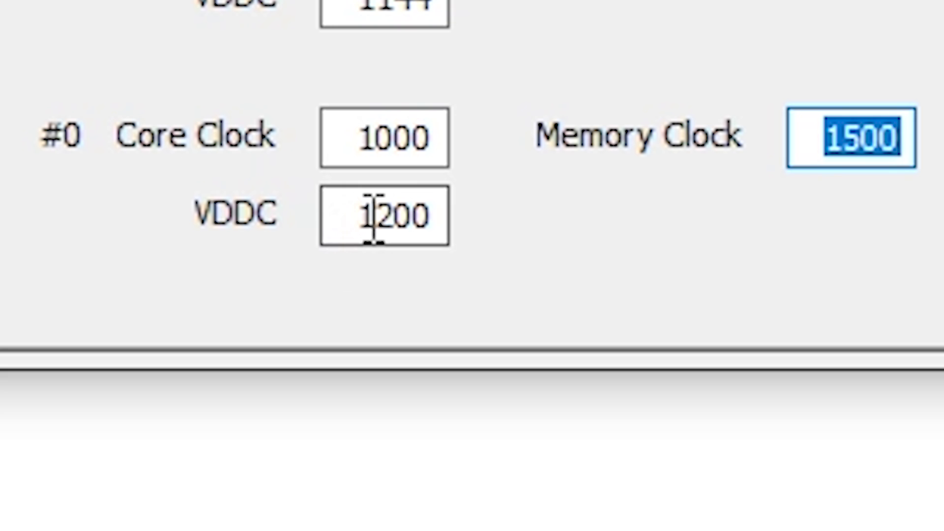
pyautogui.click(358, 216)
pyautogui.doubleClick(467, 215)
pyautogui.click(516, 257)
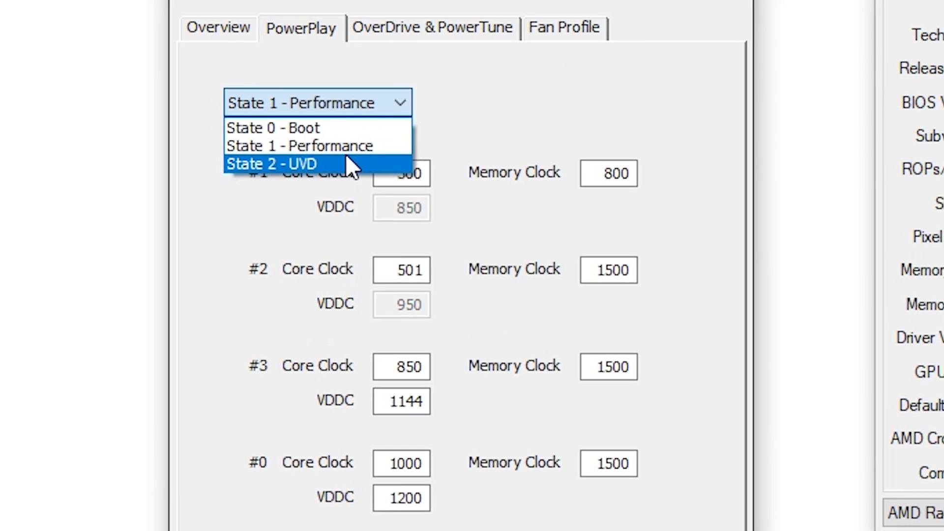
# Set the core clock of level #3 in State 2 - UVD to 1000.
pyautogui.click(346, 155)
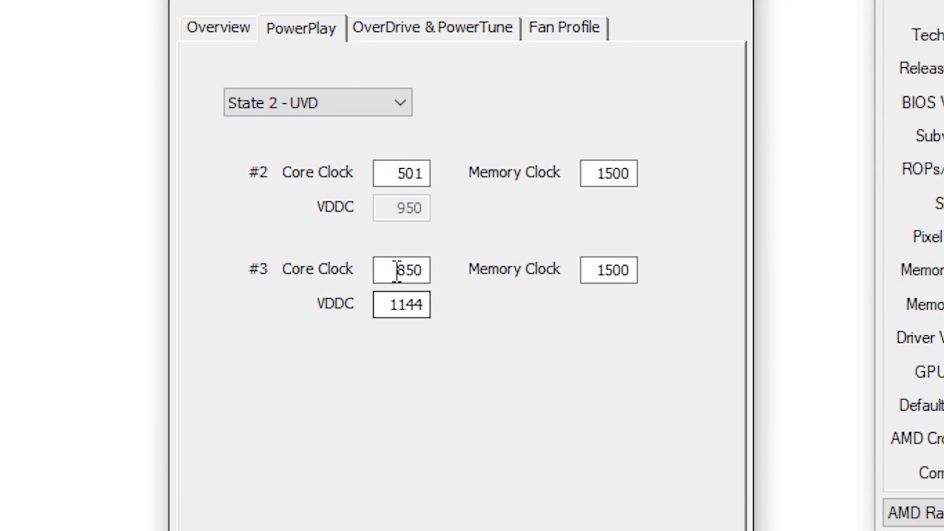
pyautogui.moveTo(400, 268); pyautogui.dragTo(564, 268)
pyautogui.write('000')
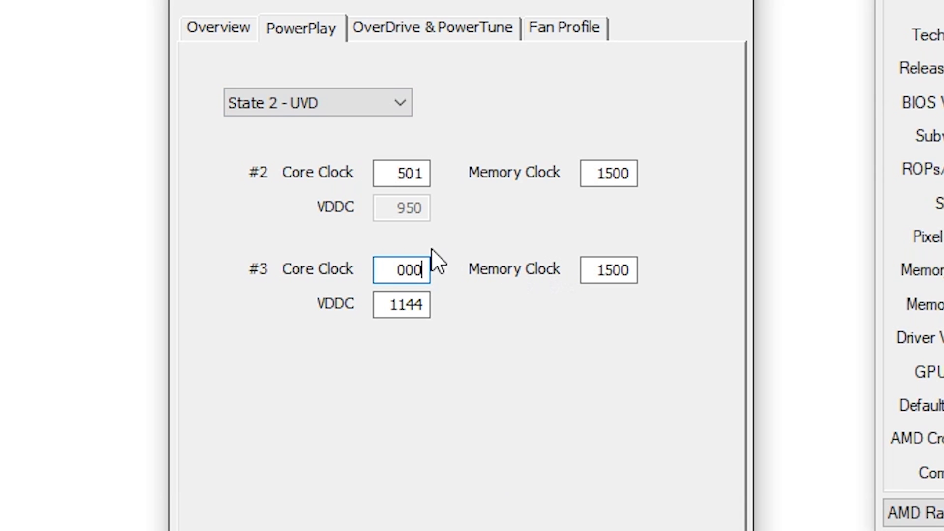
pyautogui.click(398, 270)
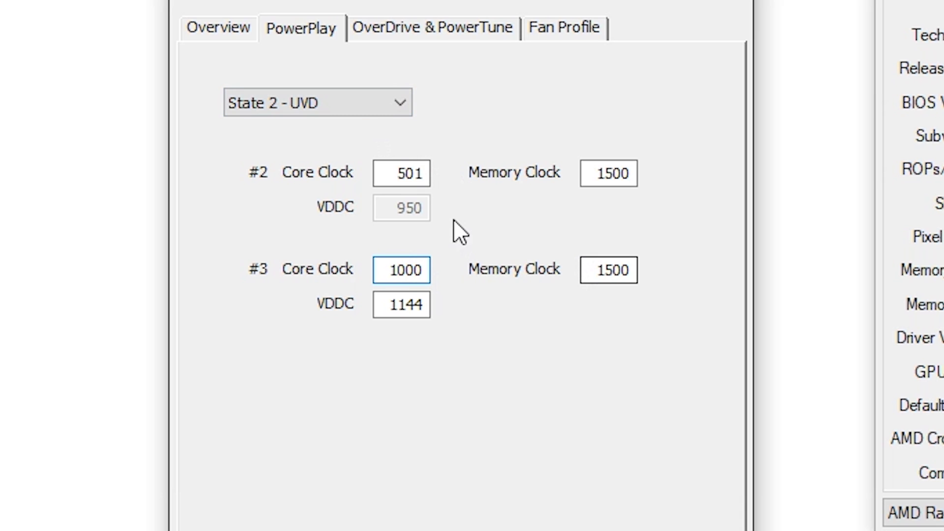
# Check the clocks and VDDC of the State 1 - Performance levels and return to State 2 - UVD.
pyautogui.click(319, 114)
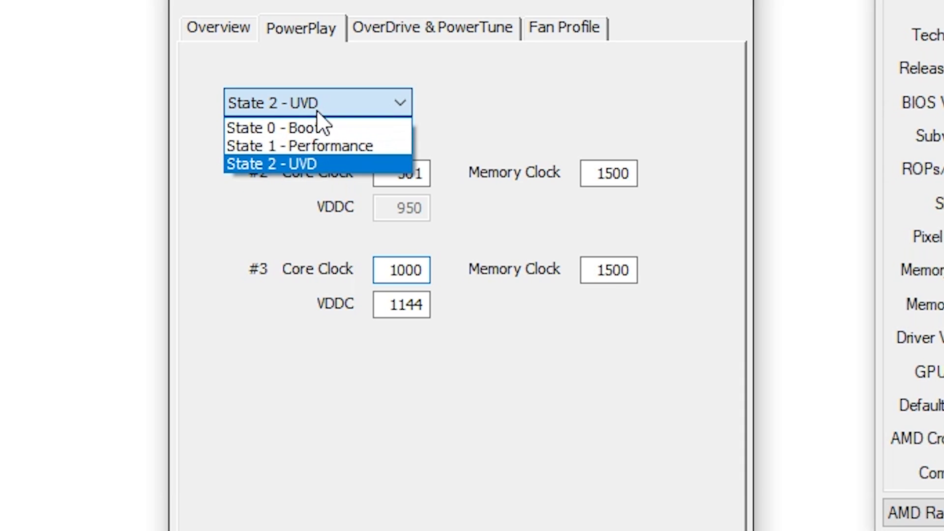
pyautogui.click(319, 146)
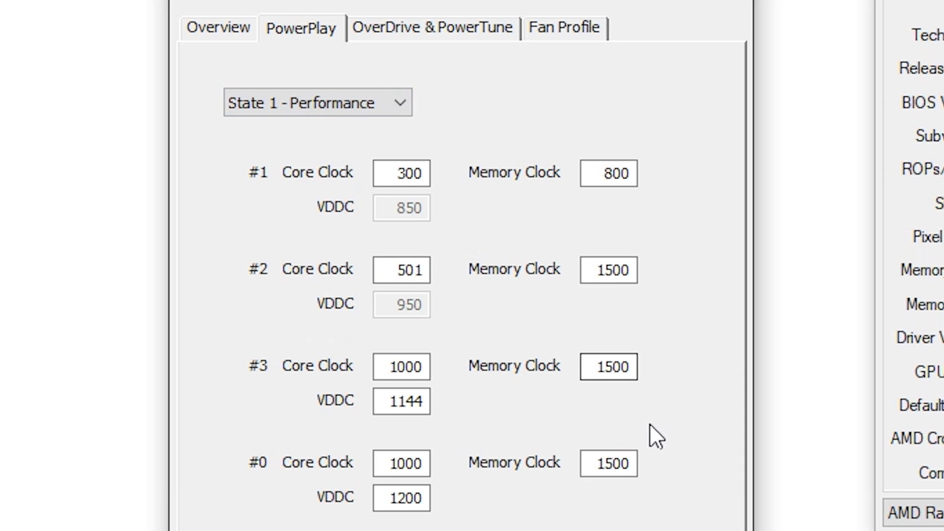
pyautogui.click(351, 111)
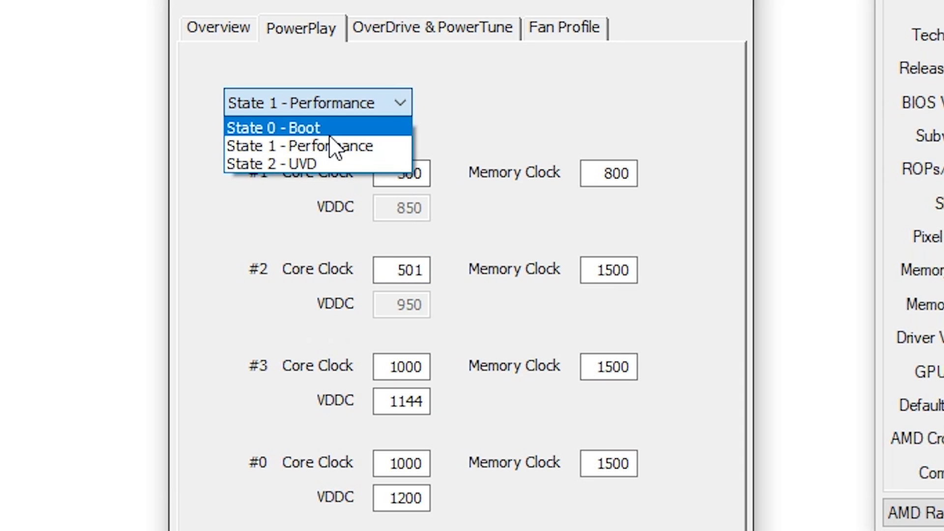
pyautogui.click(329, 163)
# Set the VDDC of level #3 in the UVD state to 1200.
pyautogui.click(607, 270)
pyautogui.click(381, 303)
pyautogui.hotkey('shift', 'End')
pyautogui.write('1200')
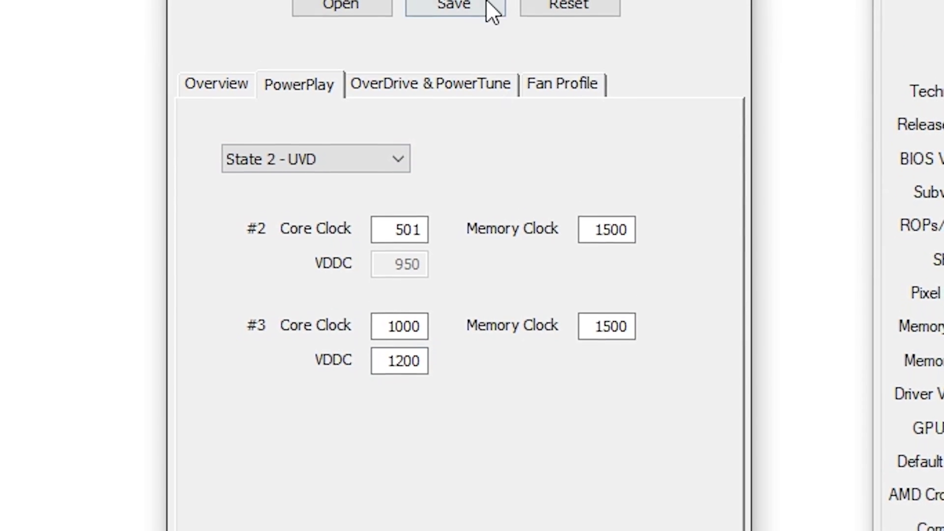
# Save the modified BIOS as Tahiti_video_edit.rom in the Graphic Card folder and dismiss the success notice.
pyautogui.click(448, 7)
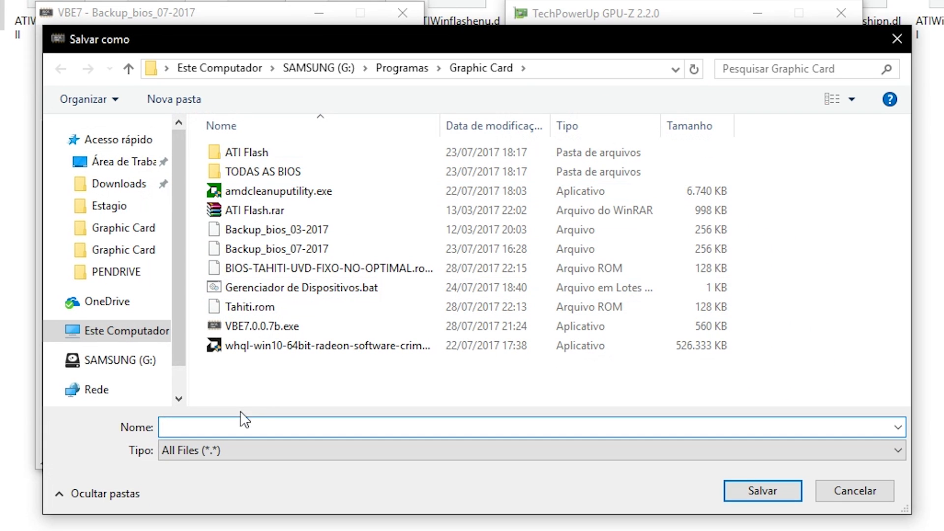
pyautogui.write('sadwadw')
pyautogui.click(297, 308)
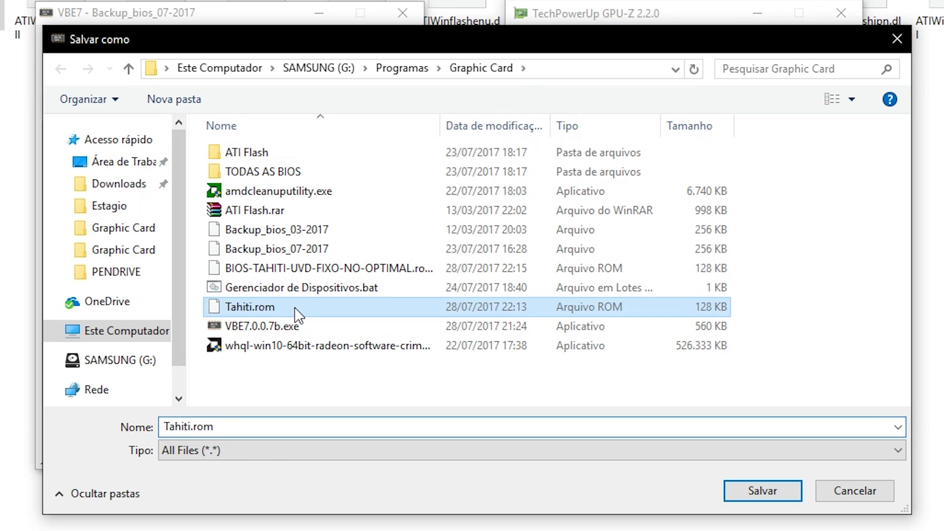
pyautogui.doubleClick(241, 423)
pyautogui.press('End')
pyautogui.press('Left')
pyautogui.press('Left')
pyautogui.press('Left')
pyautogui.press('Left')
pyautogui.write('_video_ed')
pyautogui.press('Return')
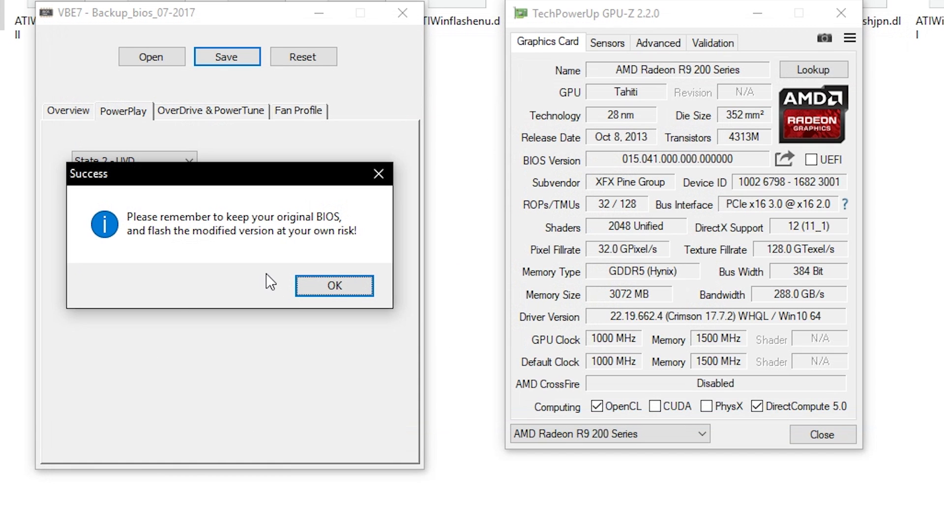
pyautogui.click(333, 290)
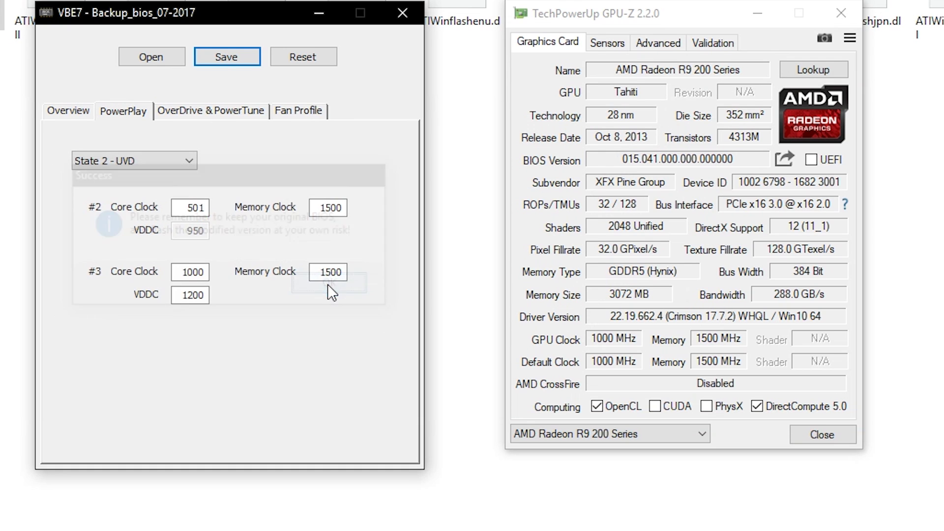
# Close the BIOS editor and return from the ATI Flash folder to its parent Graphic Card folder.
pyautogui.click(405, 26)
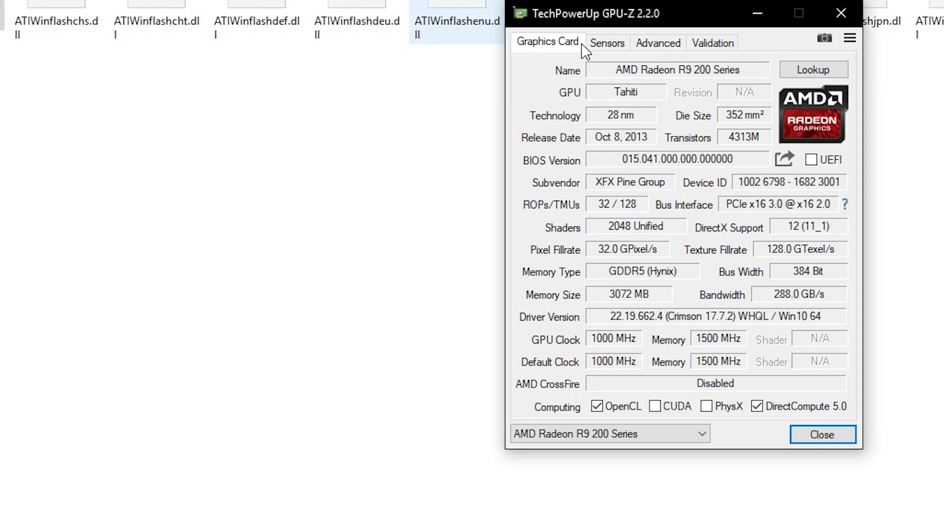
pyautogui.click(186, 189)
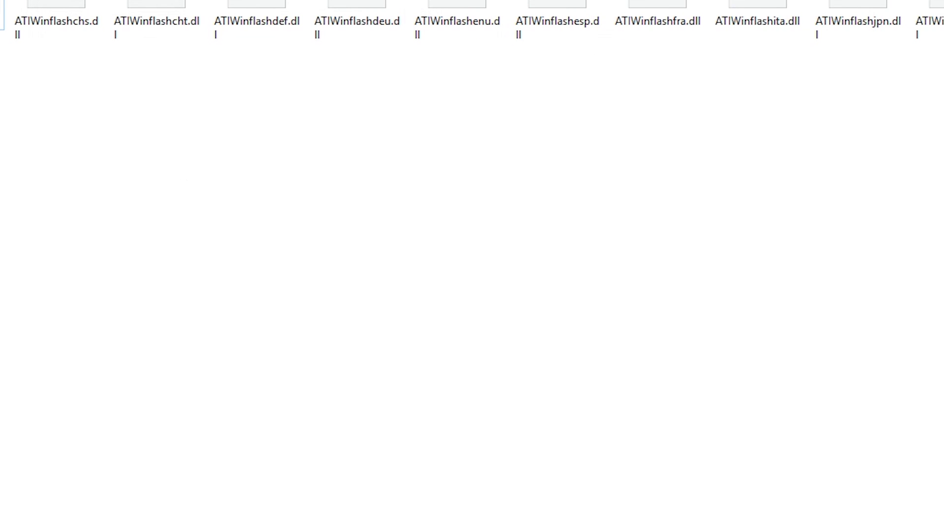
pyautogui.hotkey('alt', 'Up')
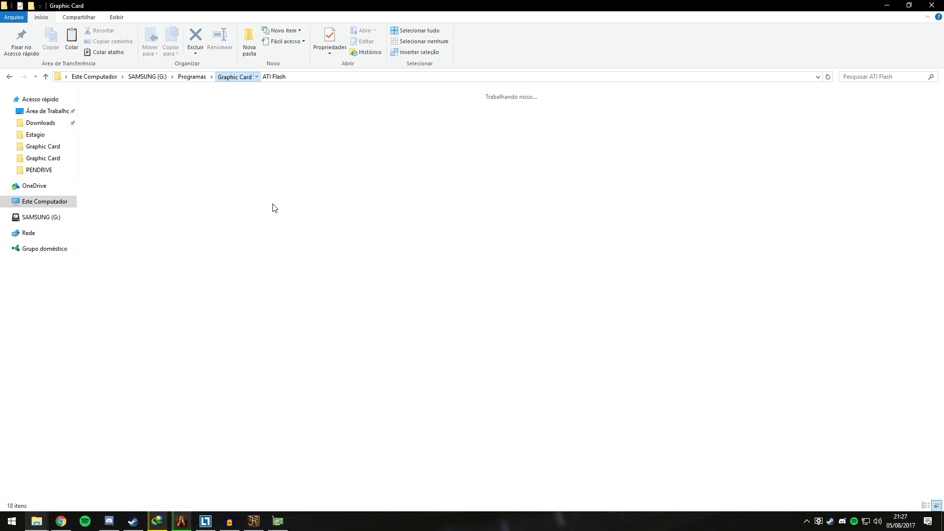
pyautogui.click(266, 217)
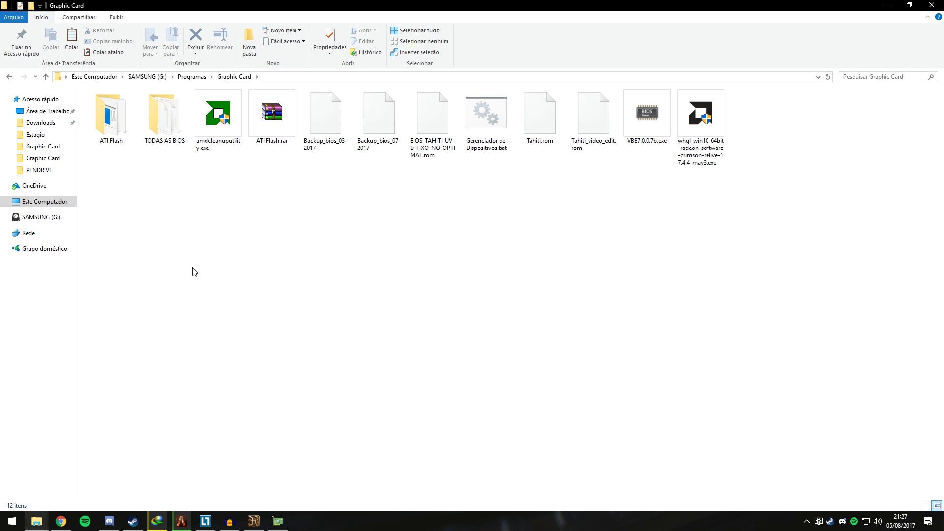
# Switch to Chrome, search the web for atiflash in a new tab and open the techPowerUp ATIFlash download page.
pyautogui.click(61, 520)
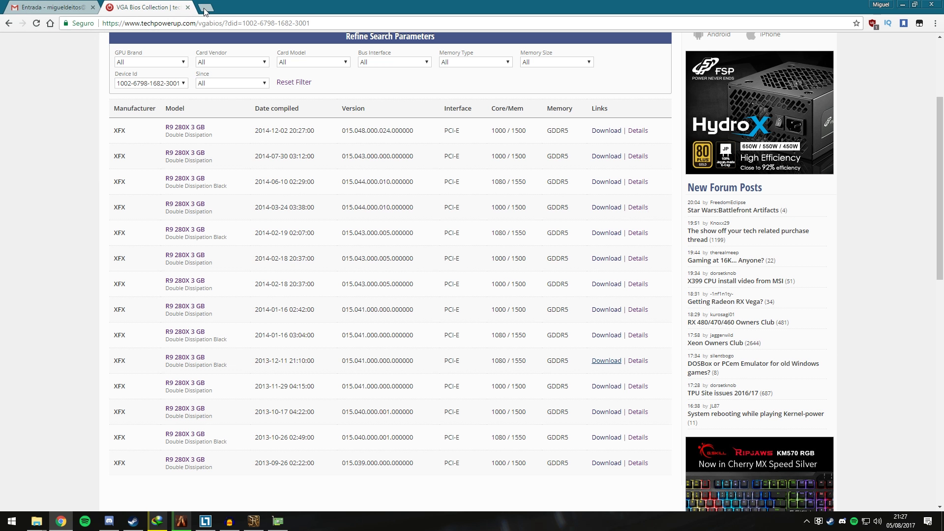
pyautogui.click(204, 11)
pyautogui.write('a')
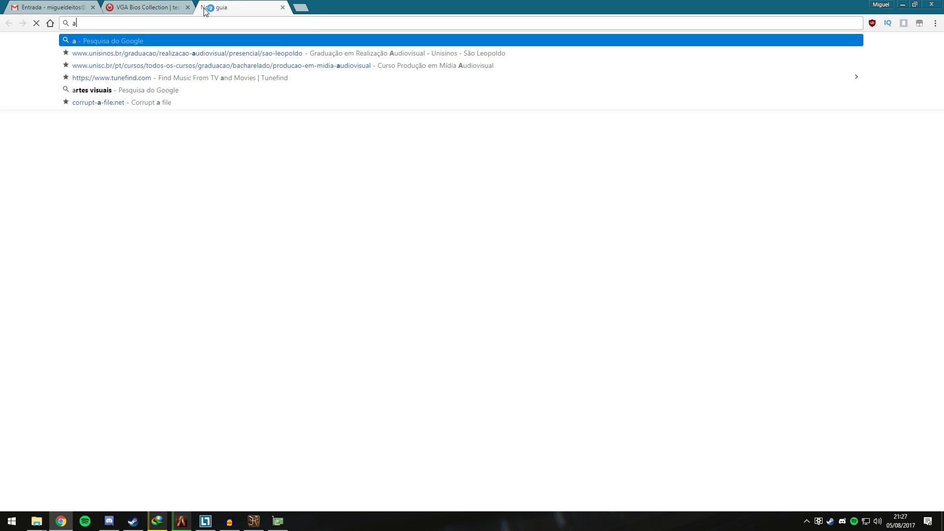
pyautogui.write('ti f')
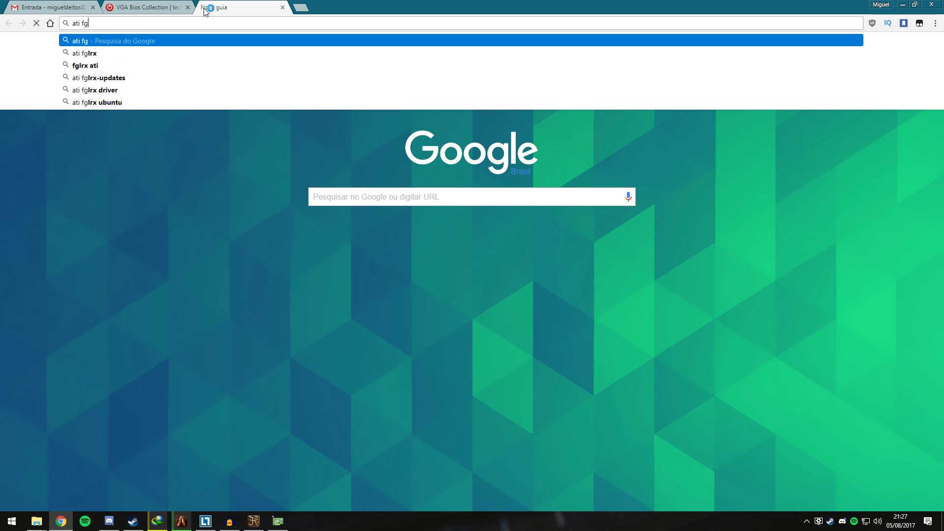
pyautogui.write('lash')
pyautogui.press('Down')
pyautogui.press('Return')
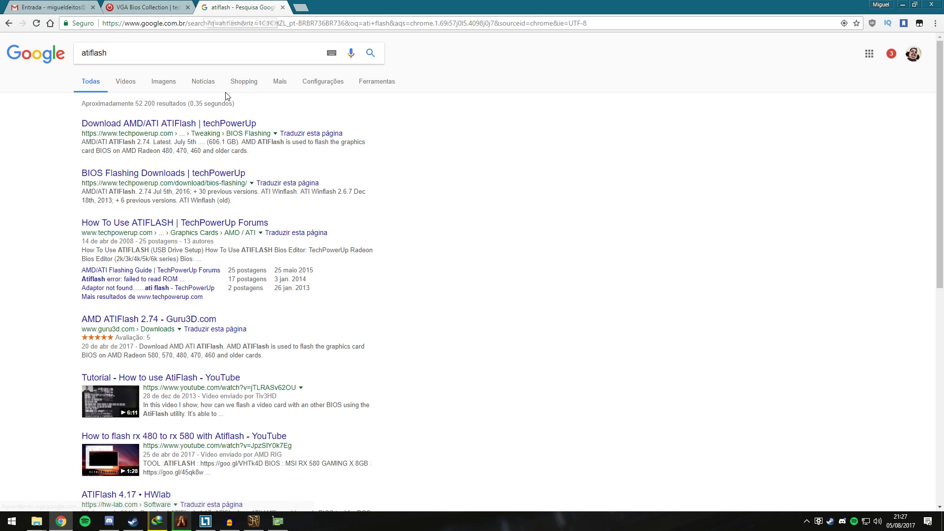
pyautogui.click(192, 127)
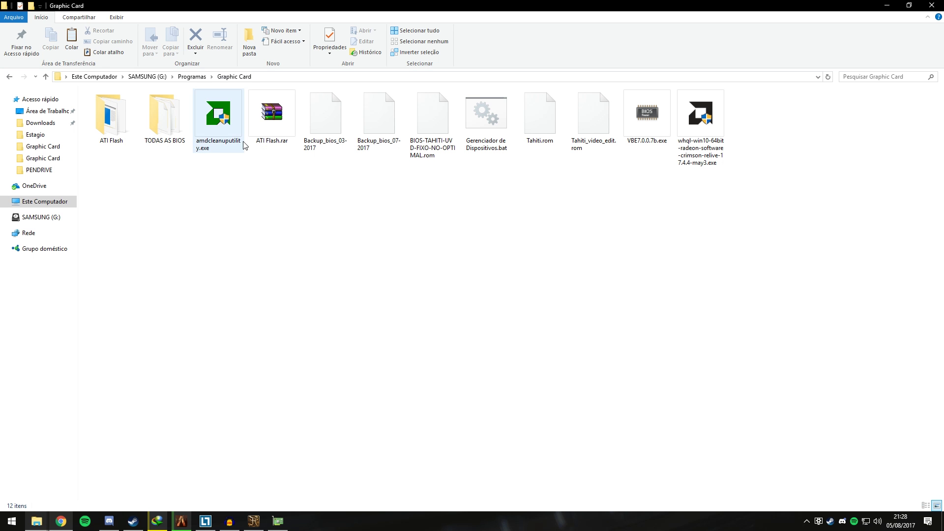
# Launch ATIWinflash.exe from the ATI Flash folder.
pyautogui.doubleClick(111, 115)
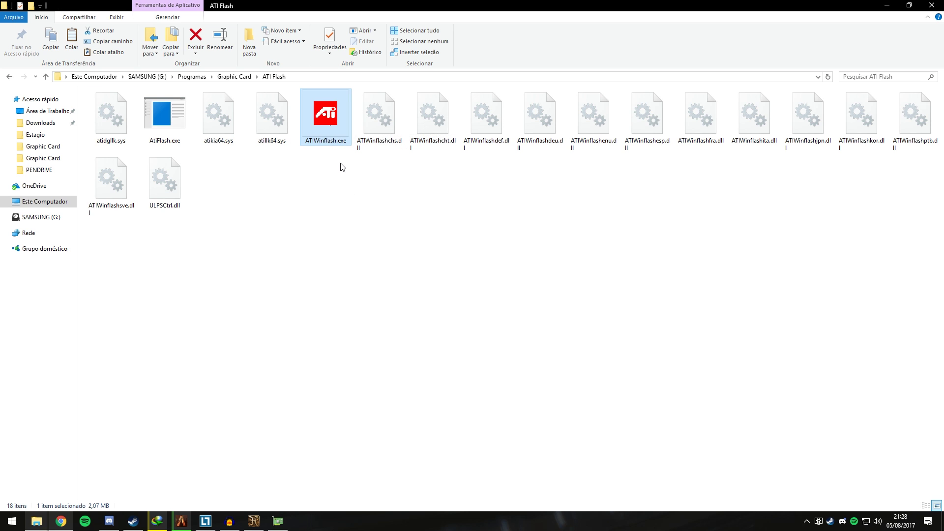
pyautogui.rightClick(332, 111)
pyautogui.click(351, 129)
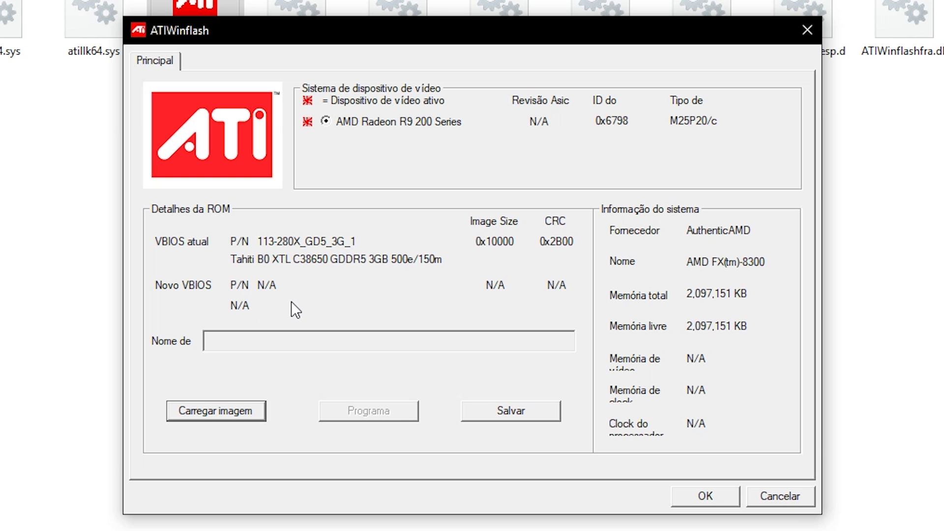
# Load Tahiti_video_edit.rom from the Graphic Card folder as the new VBIOS image.
pyautogui.click(248, 416)
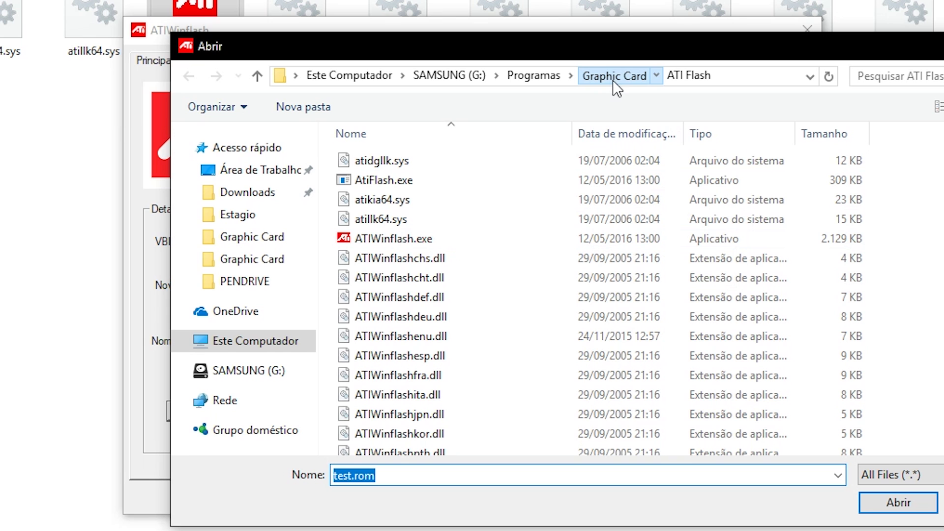
pyautogui.click(609, 76)
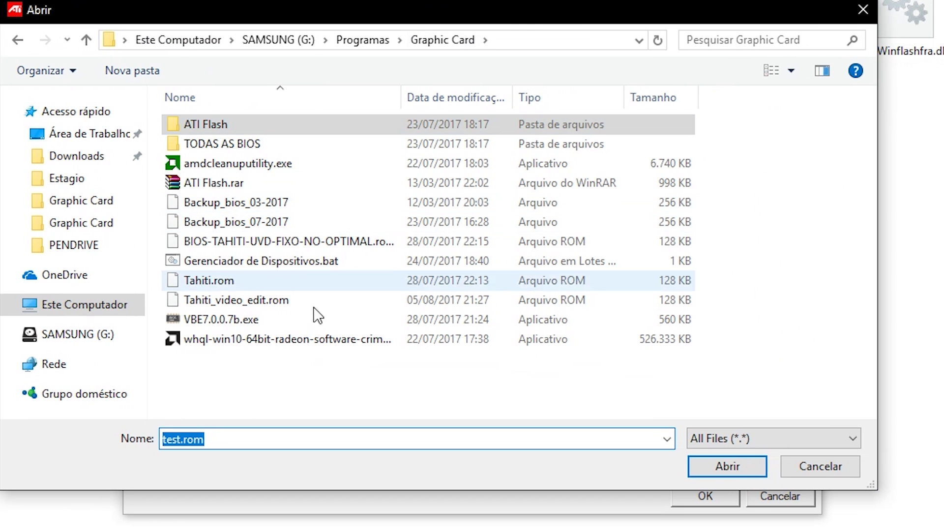
pyautogui.doubleClick(249, 300)
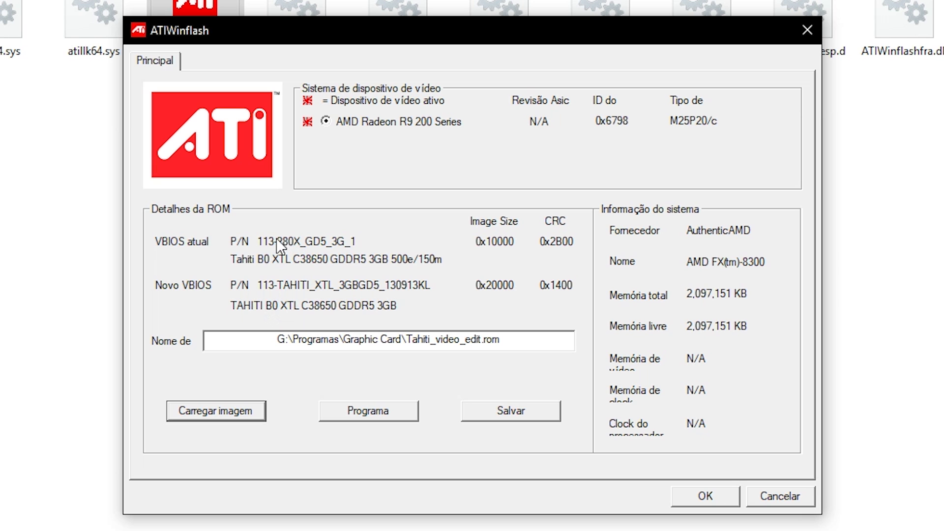
# Program the loaded VBIOS onto the AMD Radeon R9 200 Series card and acknowledge the completion message.
pyautogui.click(360, 413)
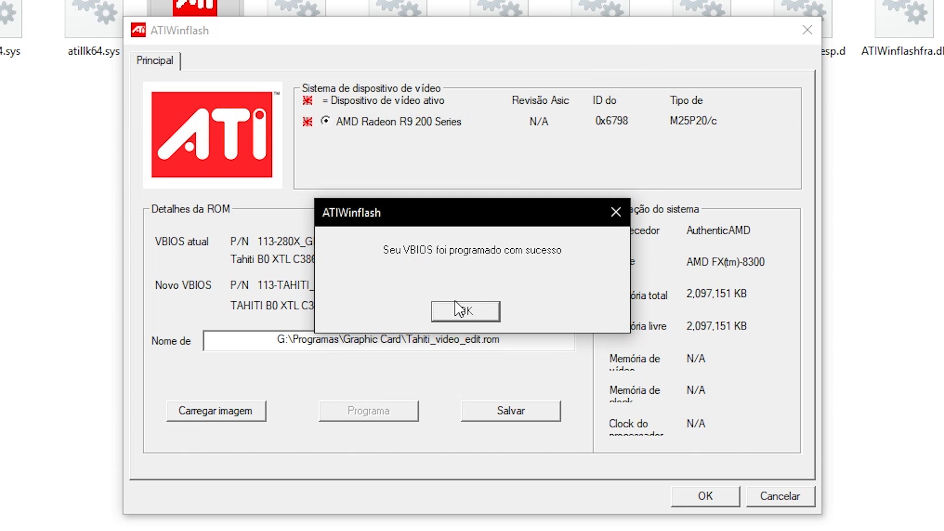
pyautogui.moveTo(432, 226); pyautogui.dragTo(462, 211)
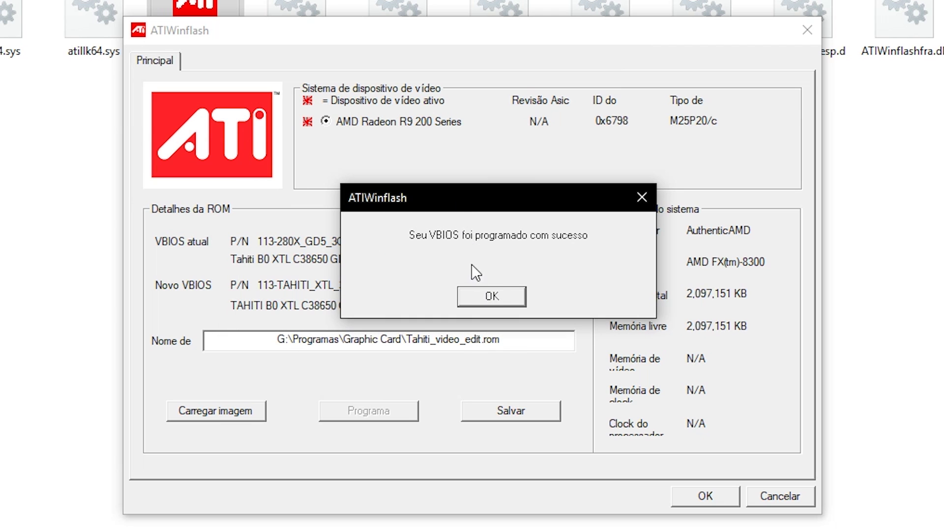
pyautogui.moveTo(455, 207); pyautogui.dragTo(473, 200)
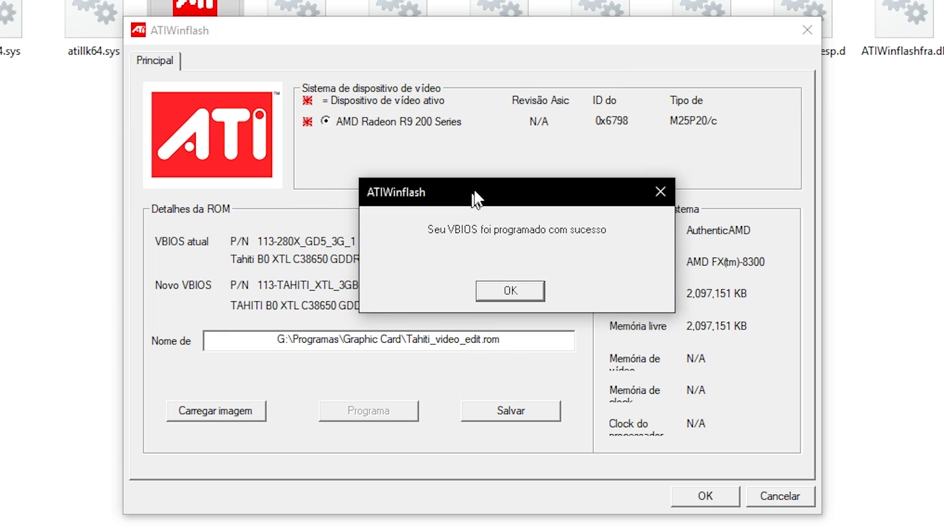
pyautogui.click(501, 290)
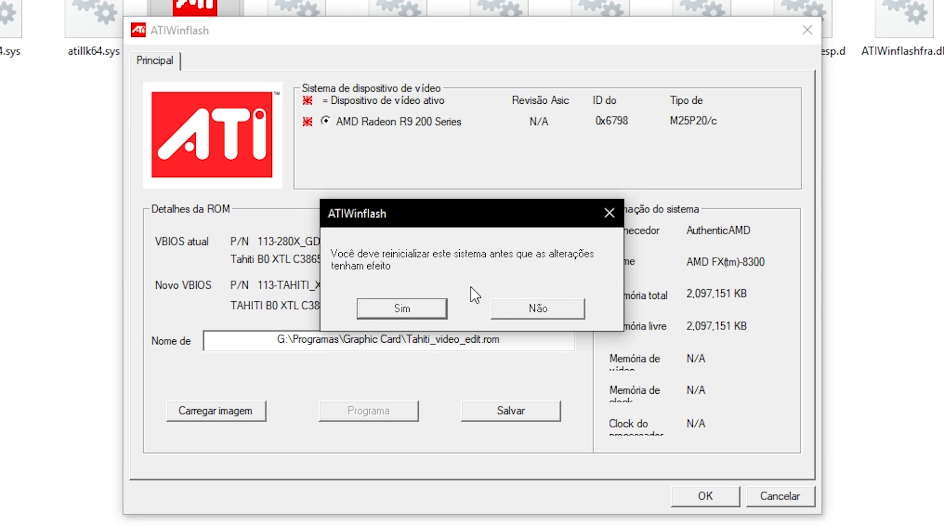
pyautogui.moveTo(469, 225); pyautogui.dragTo(490, 233)
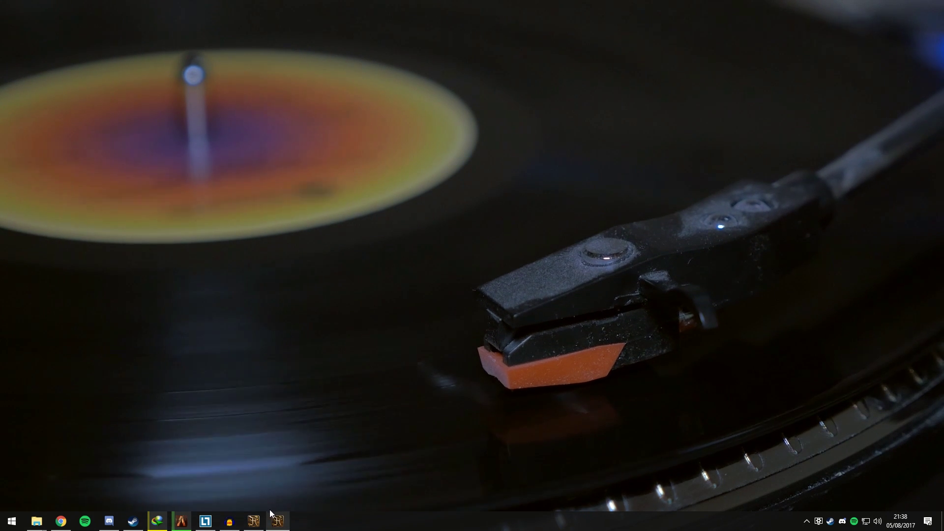
# Test the flashed card by viewing the Unigine Heaven Benchmark alongside a playing YouTube video in Chrome.
pyautogui.click(258, 524)
pyautogui.click(278, 522)
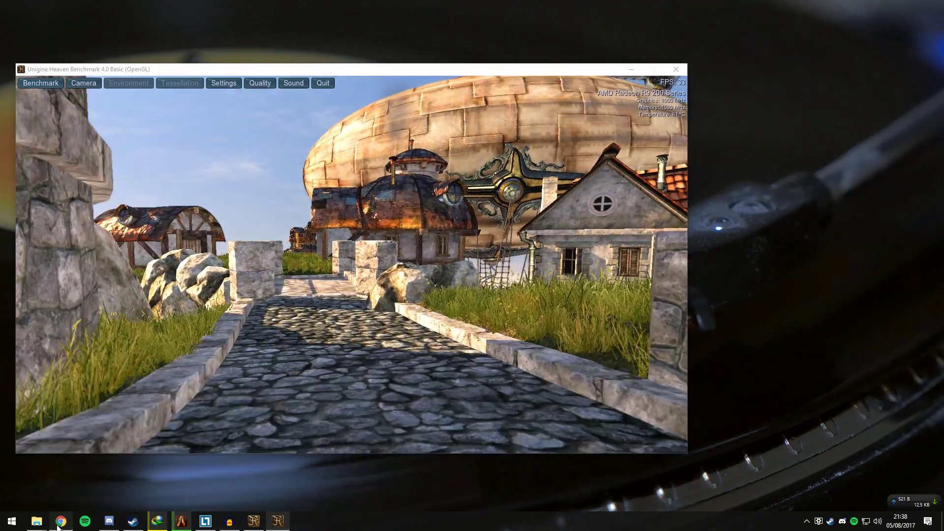
pyautogui.click(59, 523)
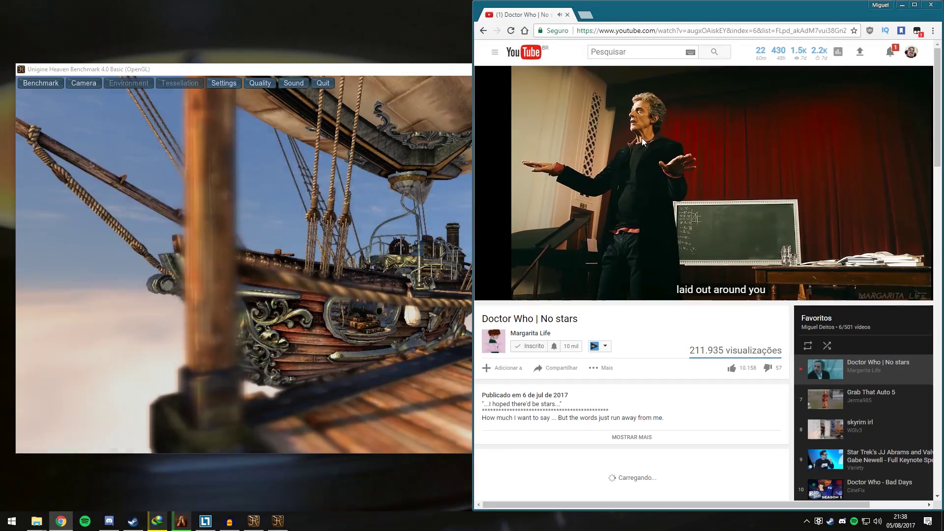
pyautogui.click(370, 68)
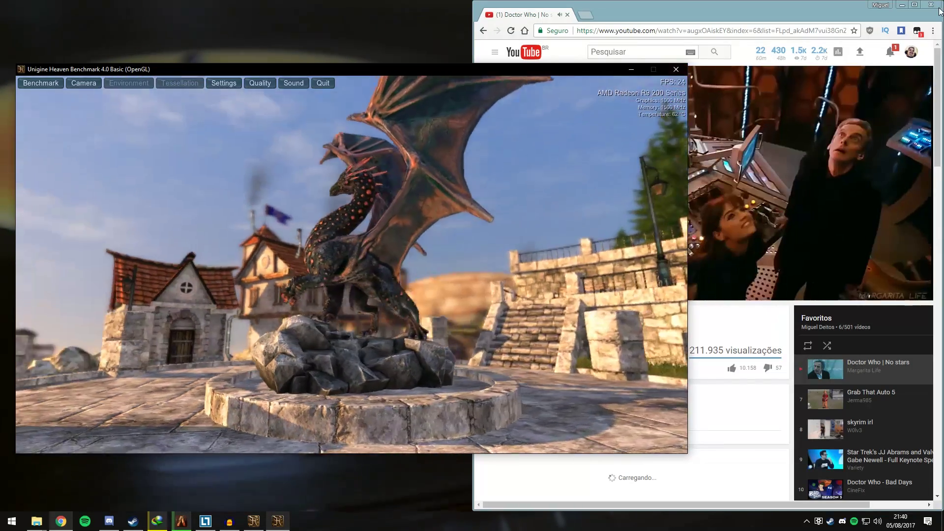
# Close the Chrome window and quit the Unigine Heaven Benchmark, confirming the exit.
pyautogui.click(667, 52)
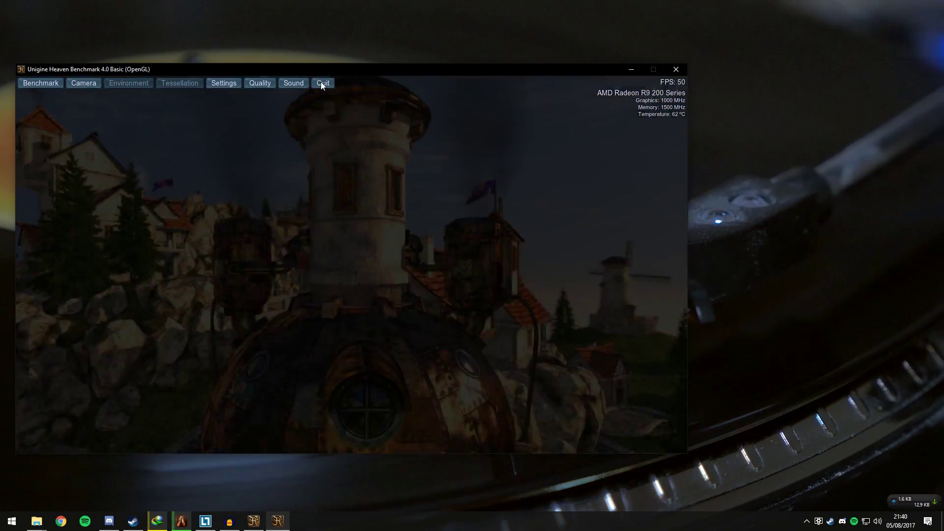
pyautogui.click(321, 81)
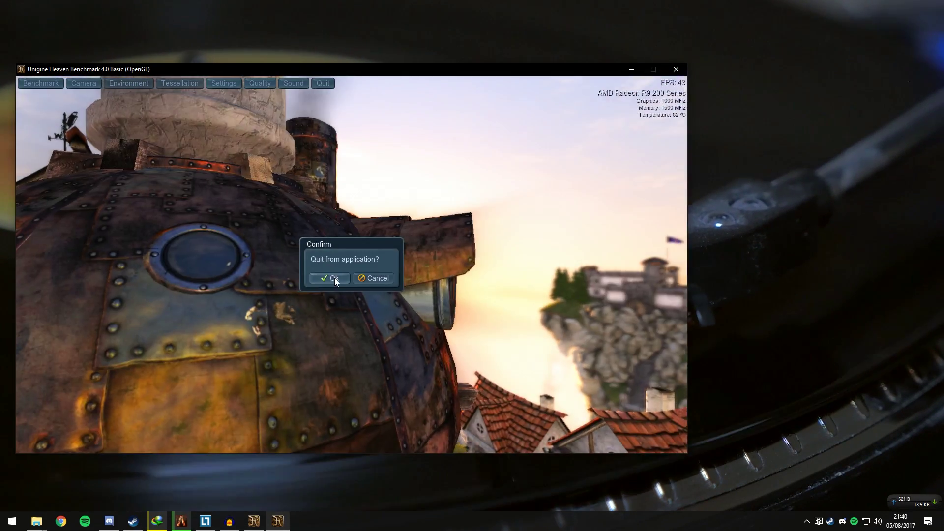
pyautogui.click(334, 278)
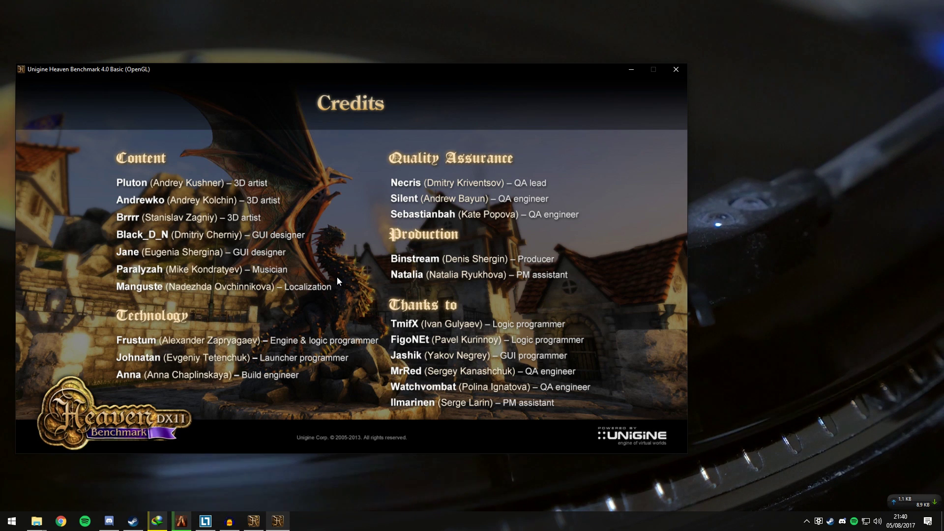